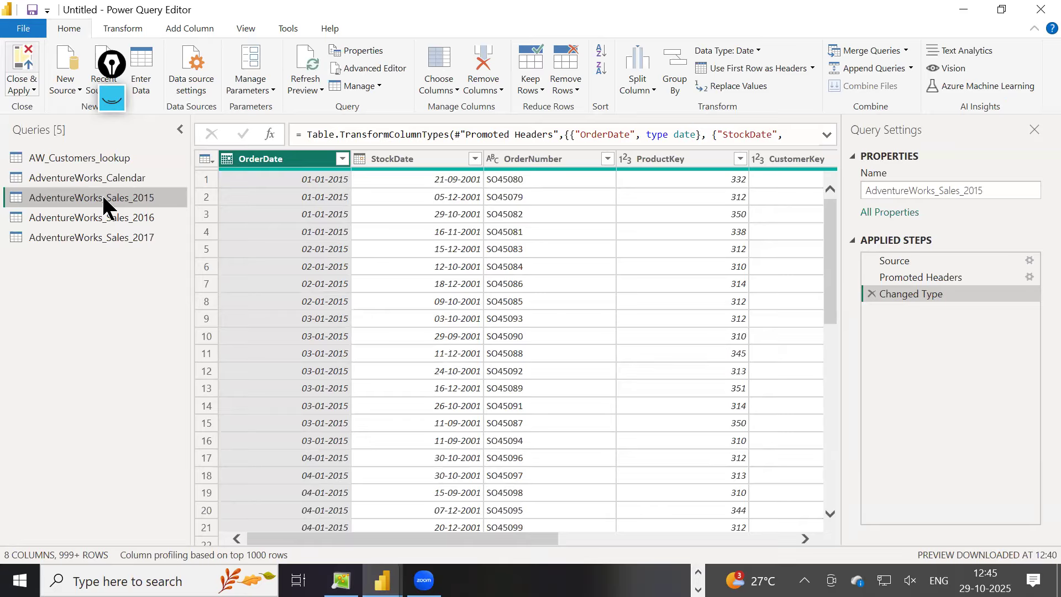
Append AdventureWorks_Sales_2015, AdventureWorks_Sales_2016 and AdventureWorks_Sales_2017 into a new query using the three or more tables option.
left_click(911, 68)
left_click(917, 103)
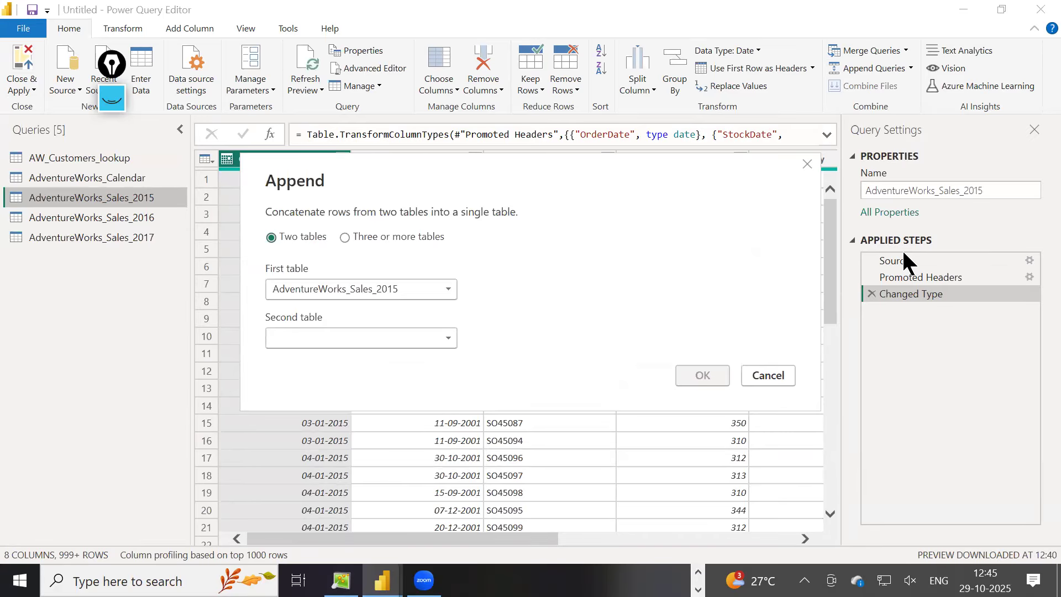
left_click(380, 236)
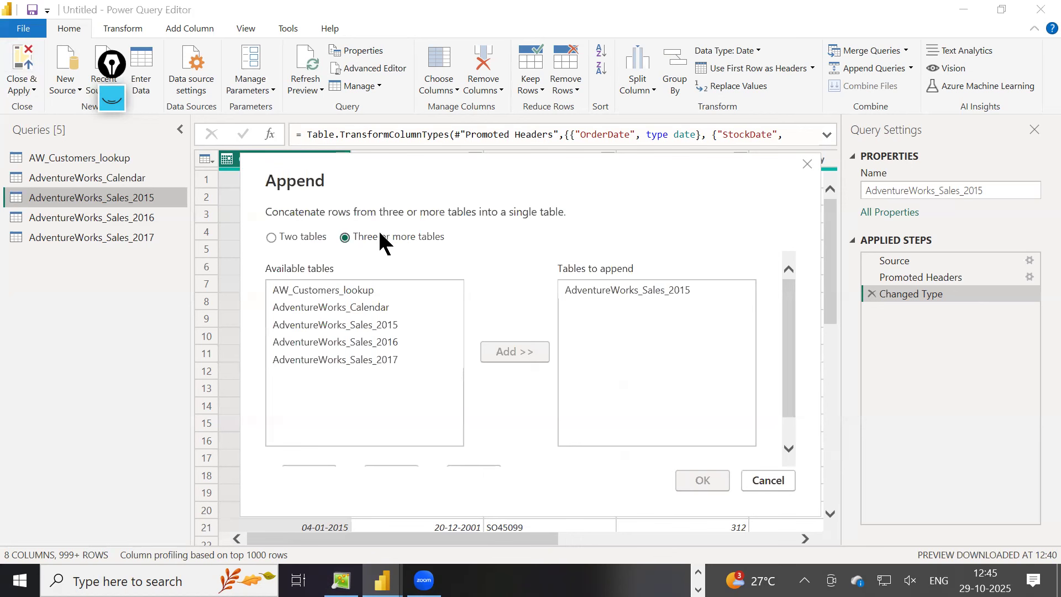
left_click(363, 343)
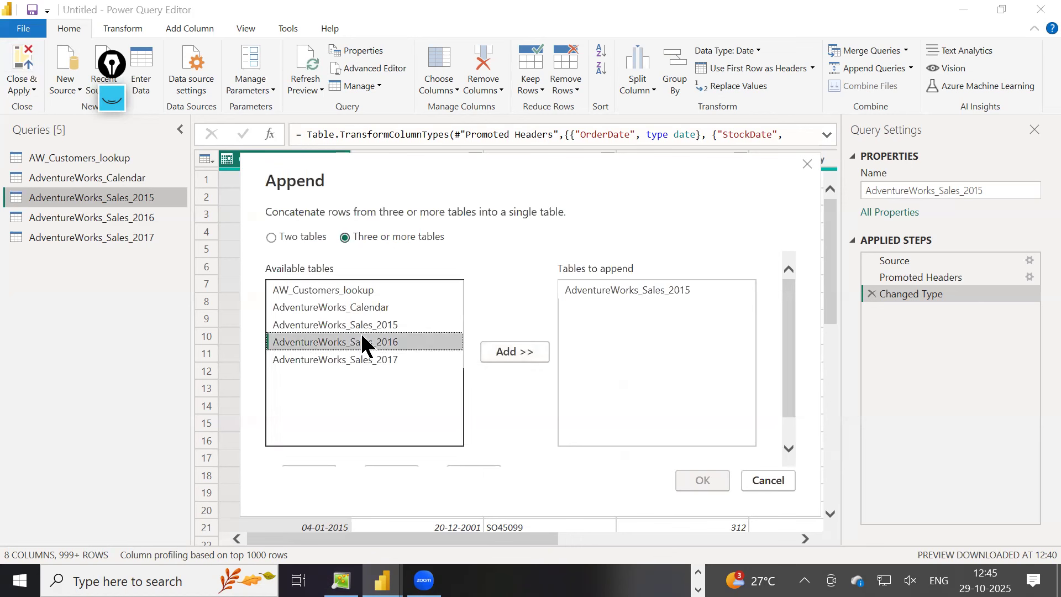
left_click(536, 360)
left_click(359, 360)
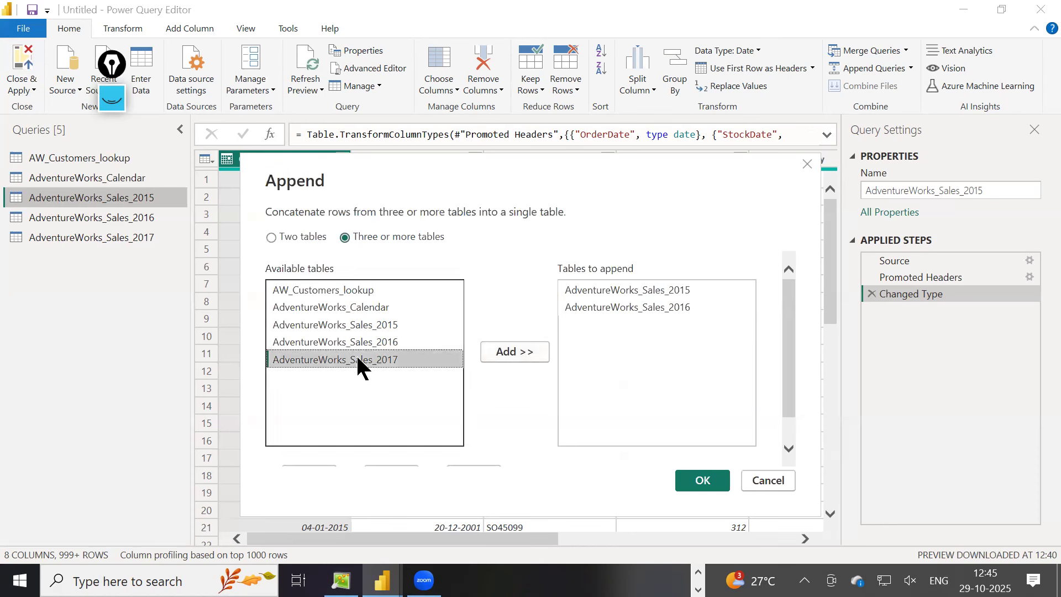
left_click(529, 357)
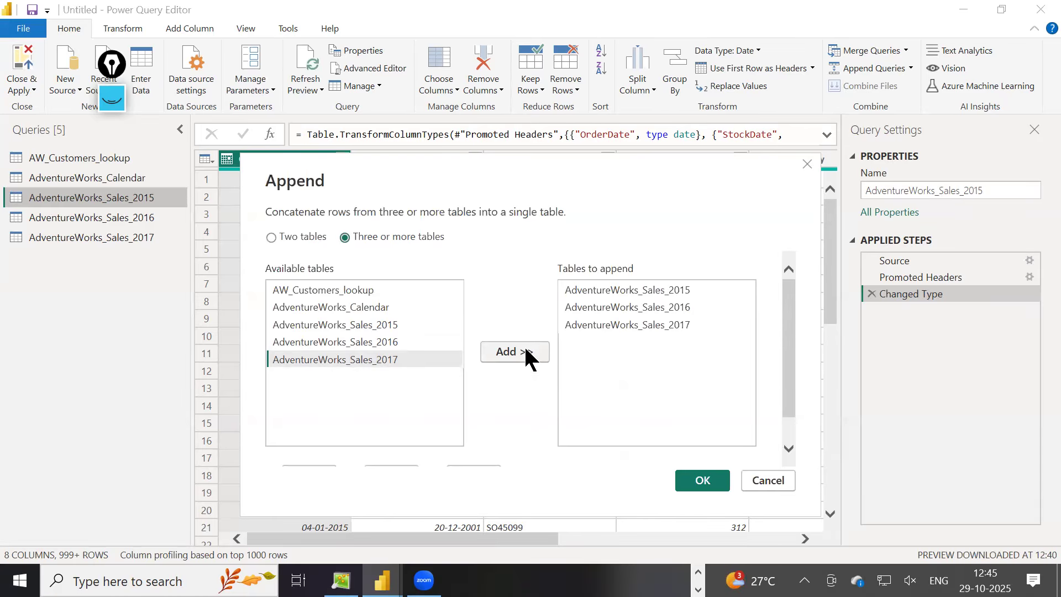
left_click(694, 482)
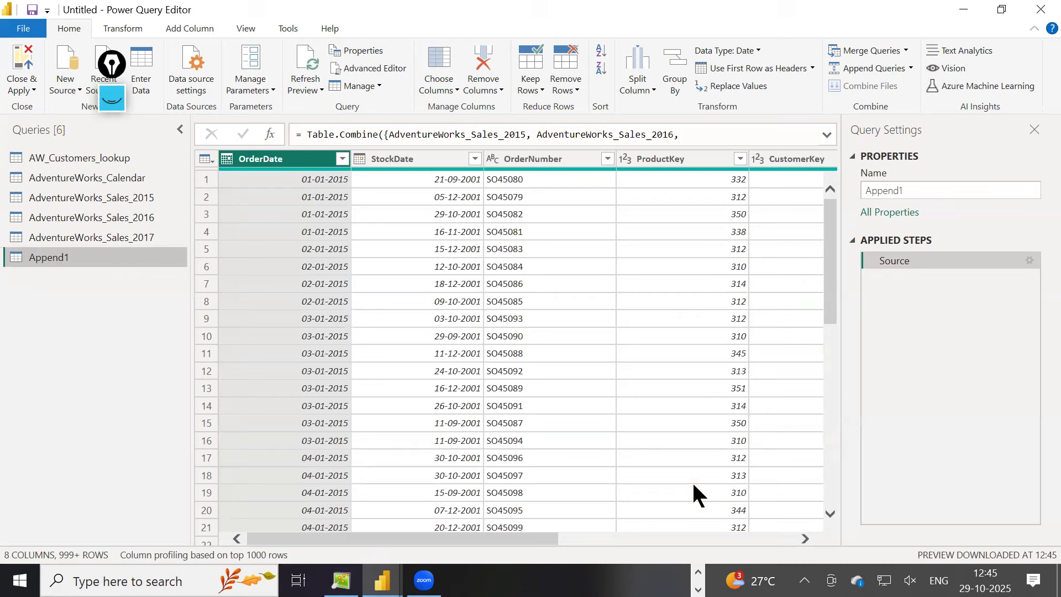
Rename the appended sales query as AW_sales_lookup.
double_click(912, 191)
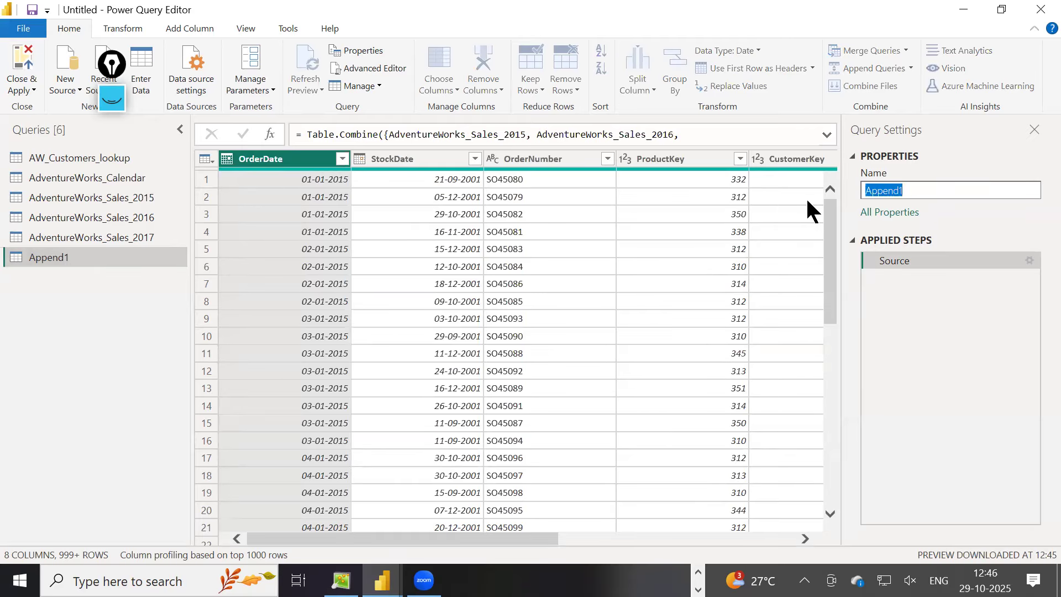
type("AW")
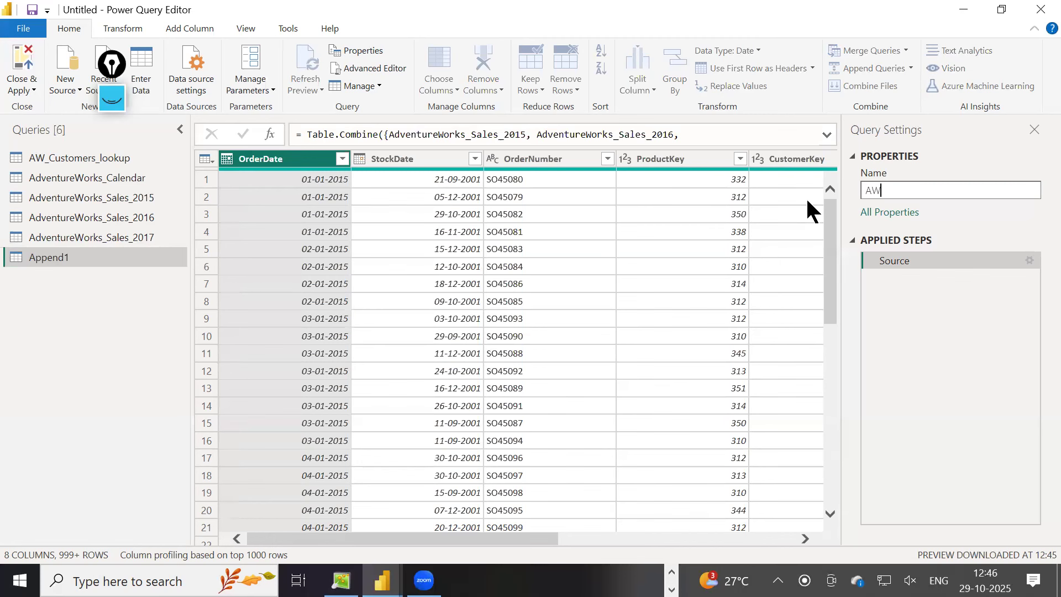
type("_sales_lookup")
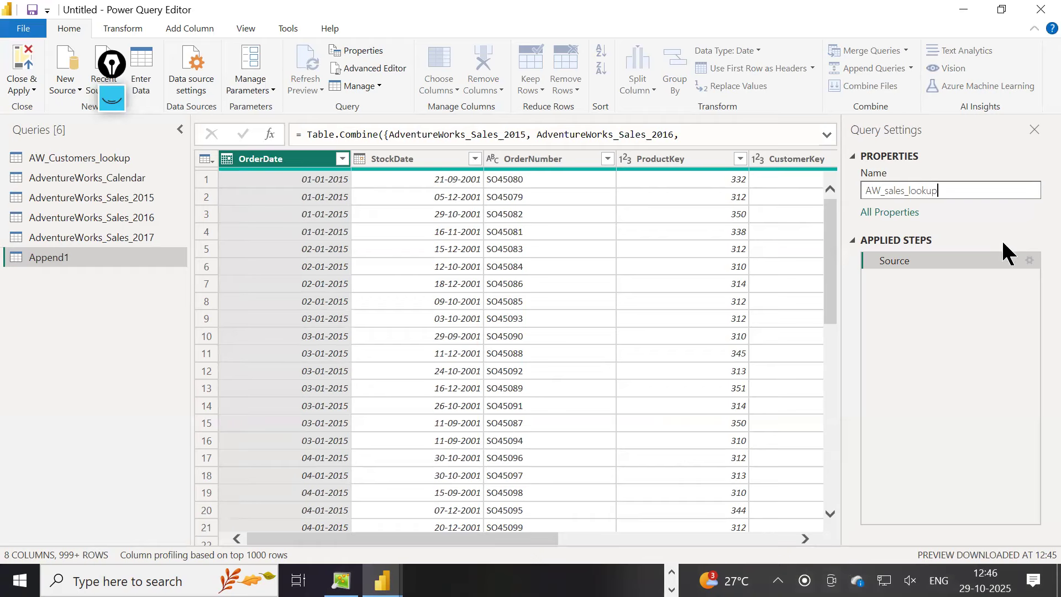
key("Return")
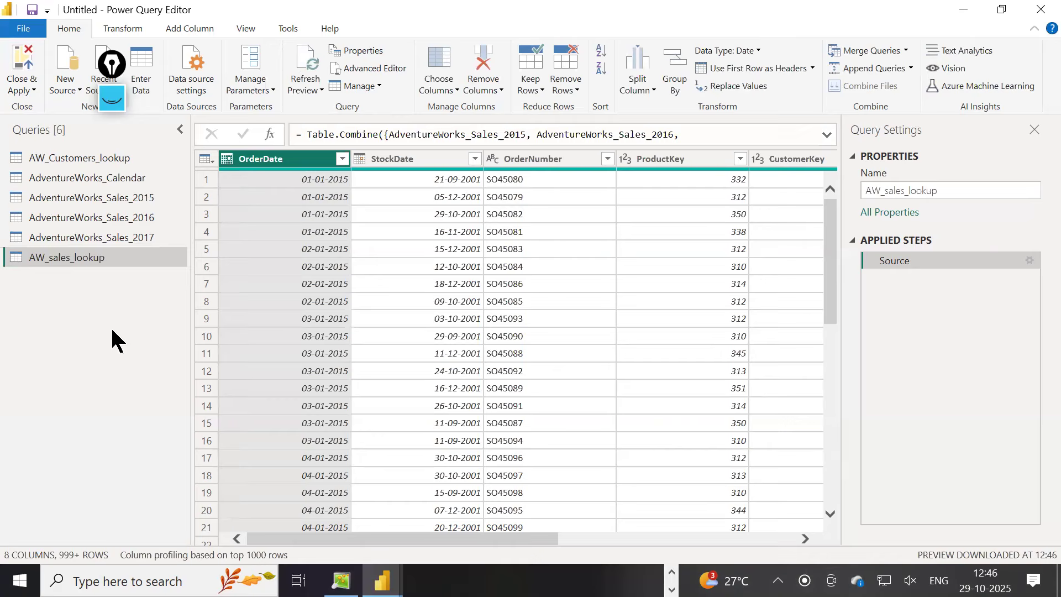
left_click_drag(108, 66, 31, 51)
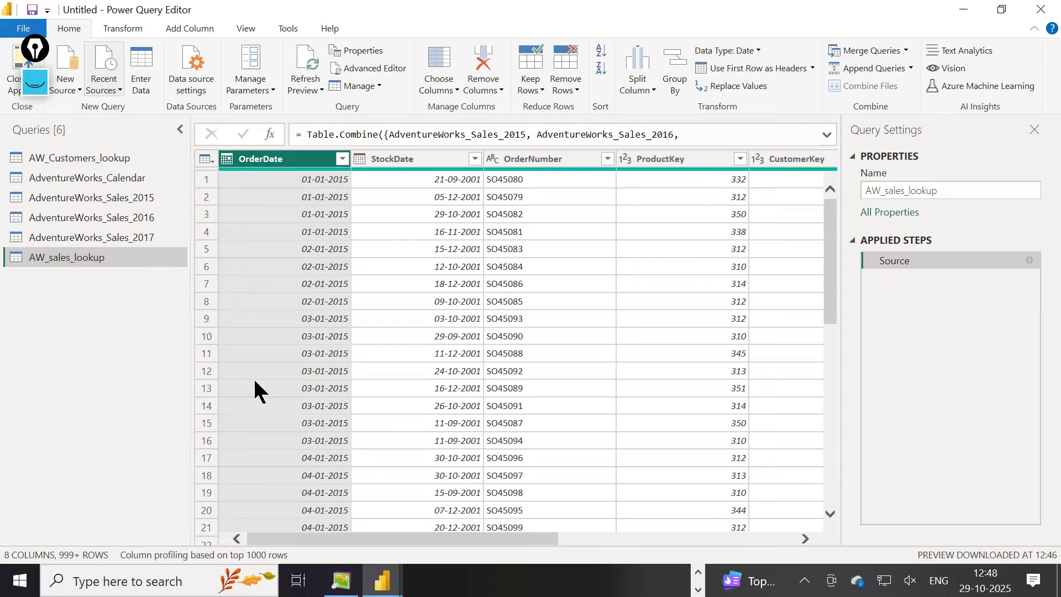
left_click(115, 29)
left_click(77, 30)
Import the AdventureWorks_Products CSV file from the power bi folder as a new query, keeping the default import settings.
left_click(63, 89)
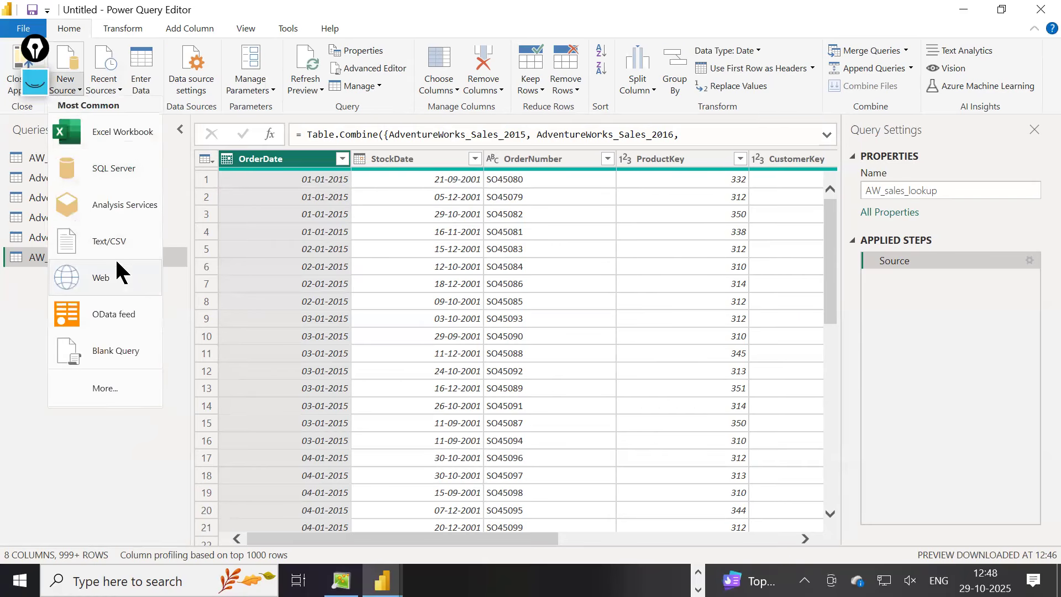
left_click(116, 250)
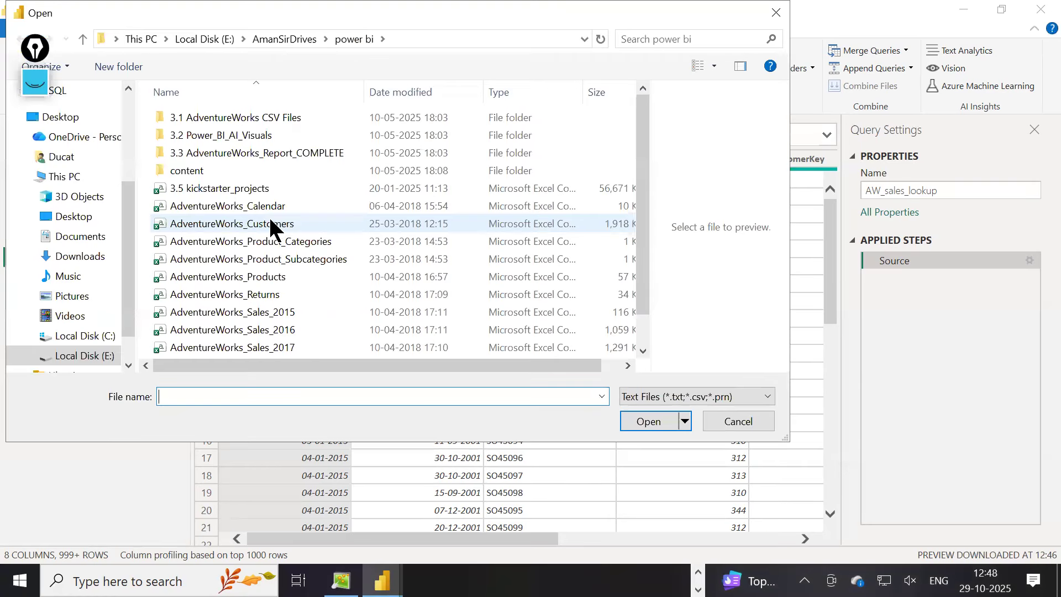
left_click(267, 276)
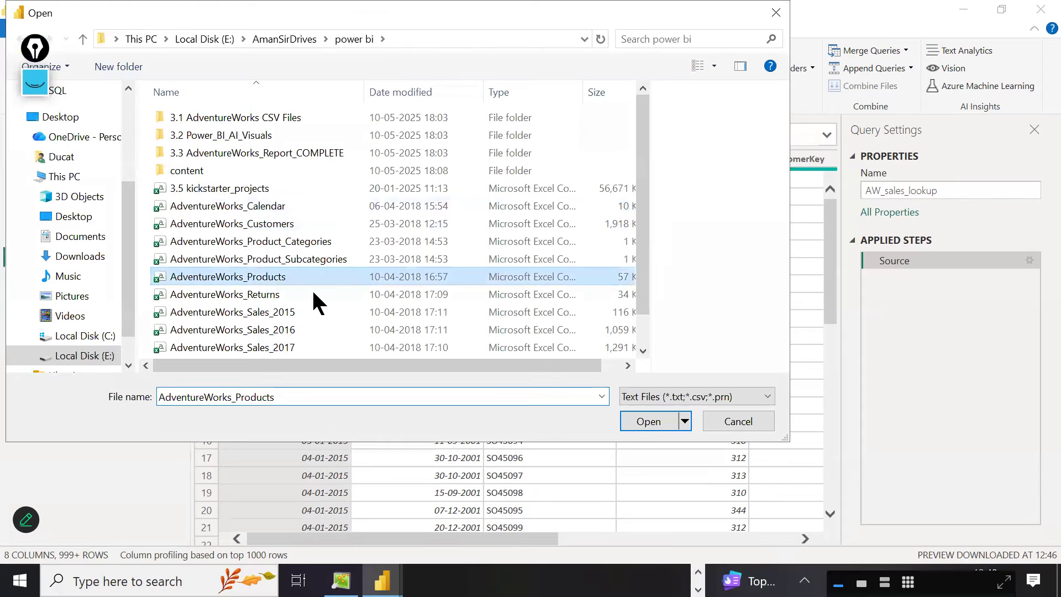
left_click(648, 421)
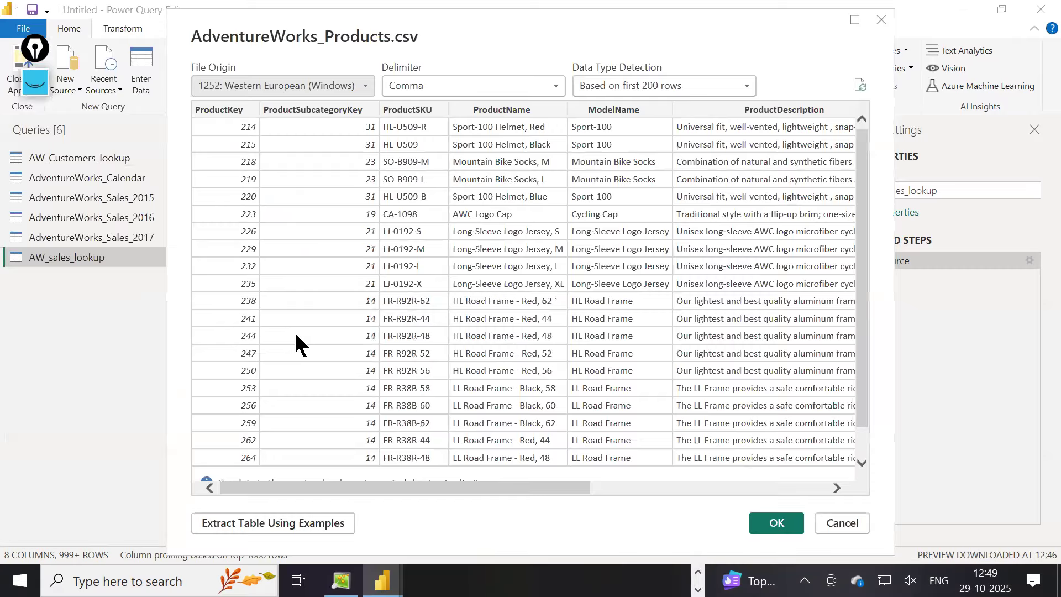
left_click(788, 530)
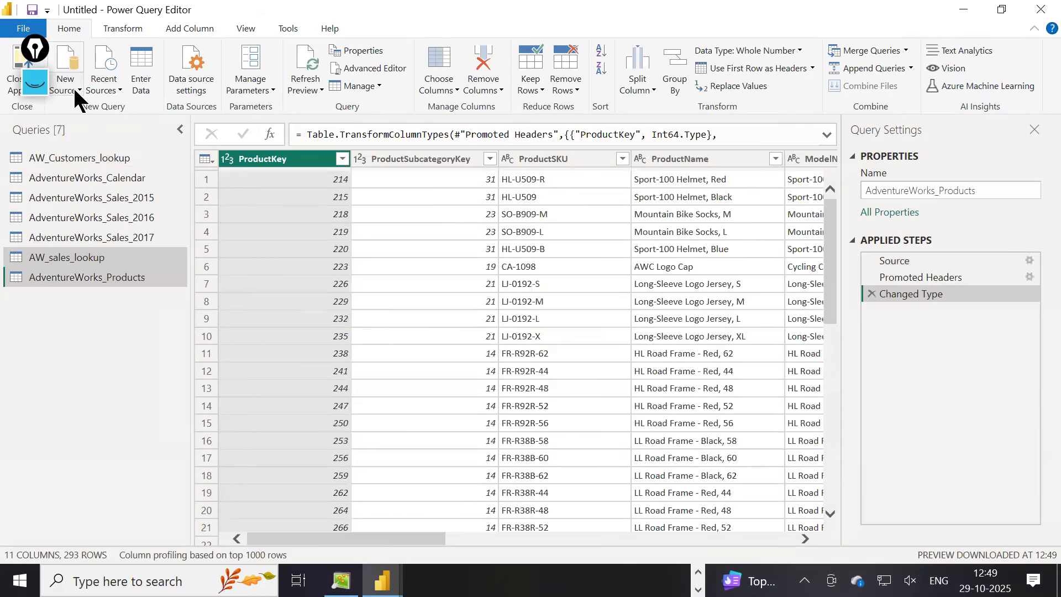
Import the AdventureWorks_Product_Categories CSV file as a new query with the default import settings.
left_click(75, 91)
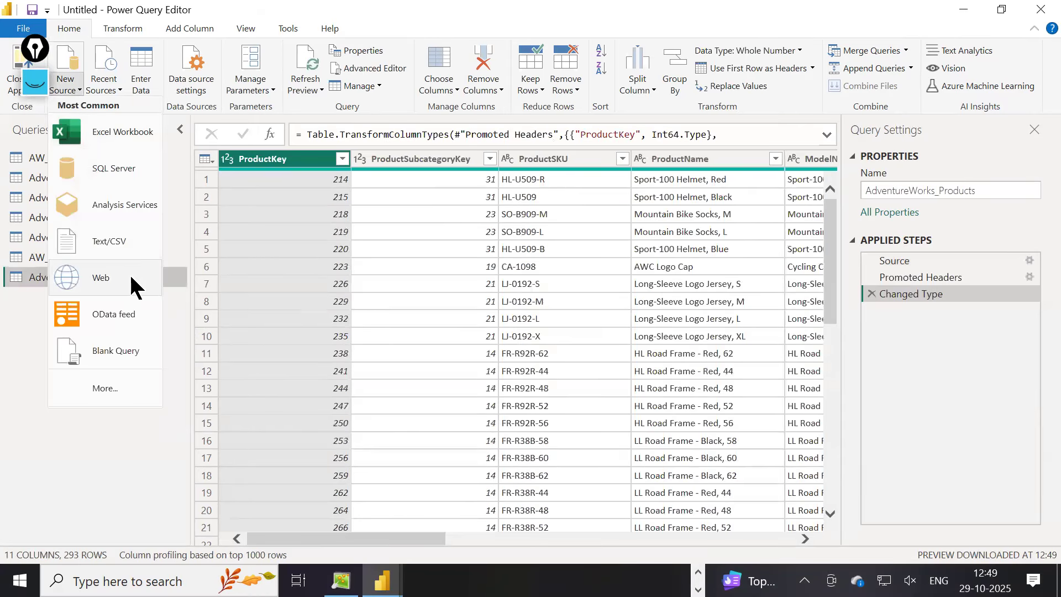
left_click(124, 242)
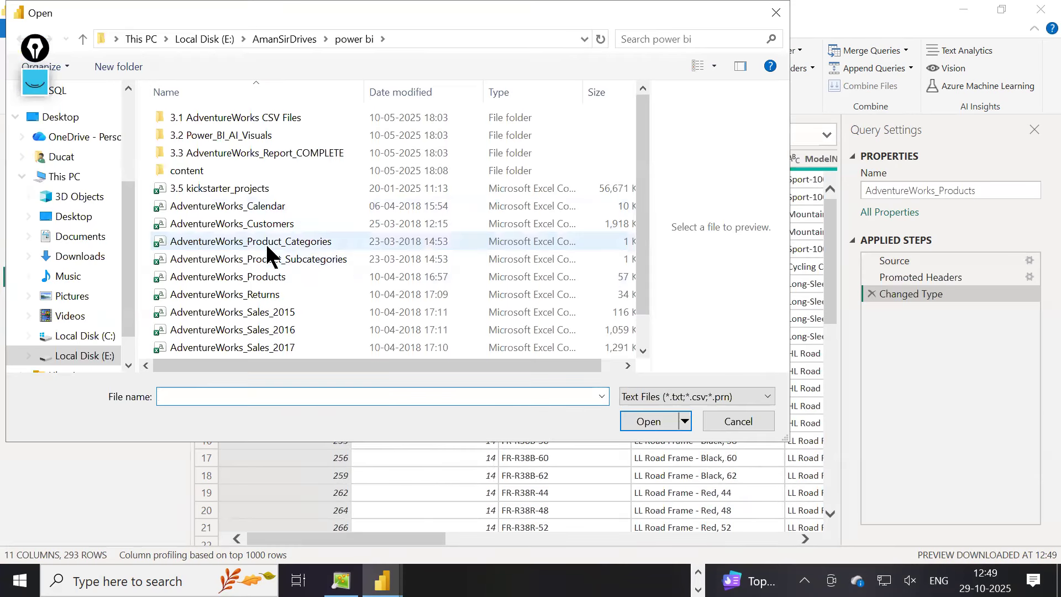
left_click(265, 242)
left_click(648, 422)
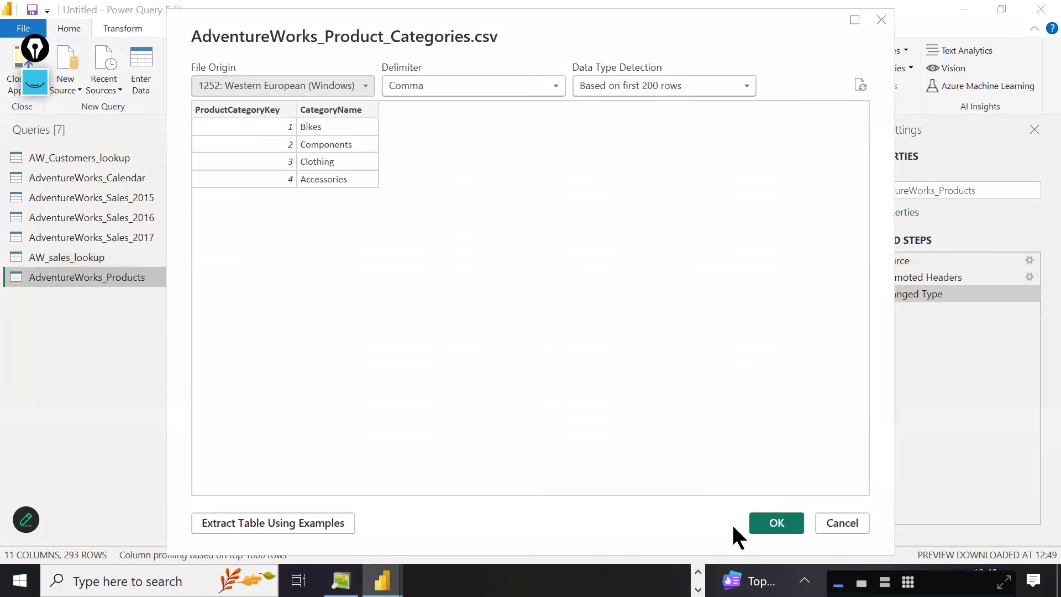
left_click(771, 522)
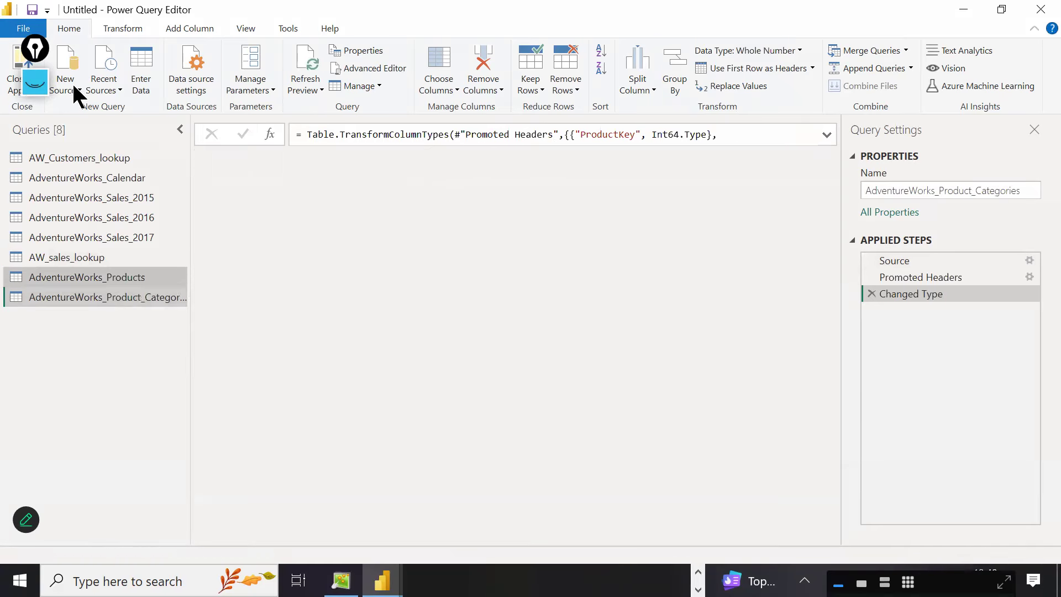
Import the AdventureWorks_Product_Subcategories CSV file as a new query with the default import settings.
left_click(77, 94)
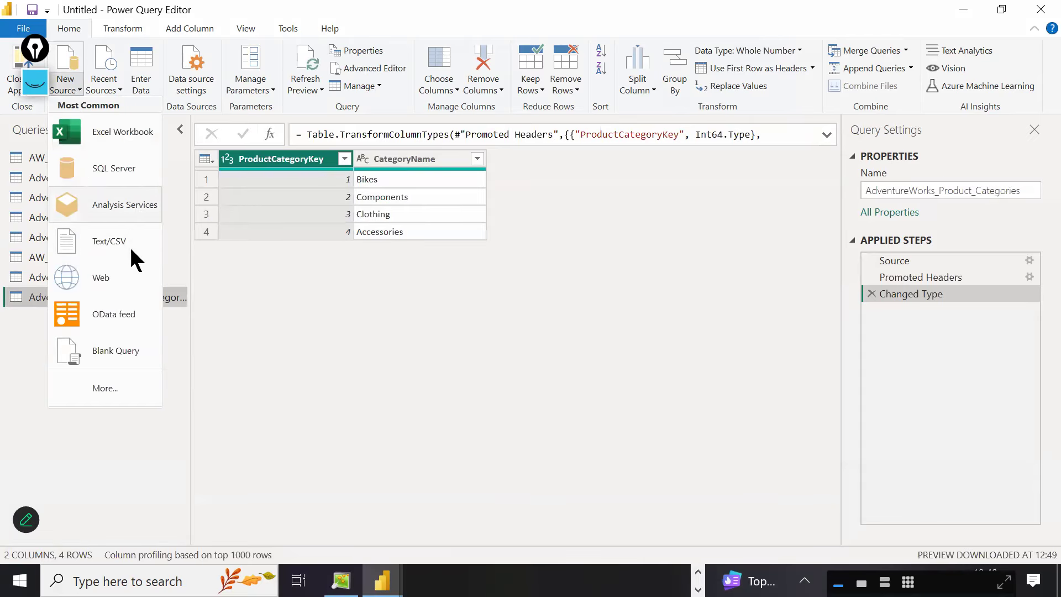
left_click(568, 330)
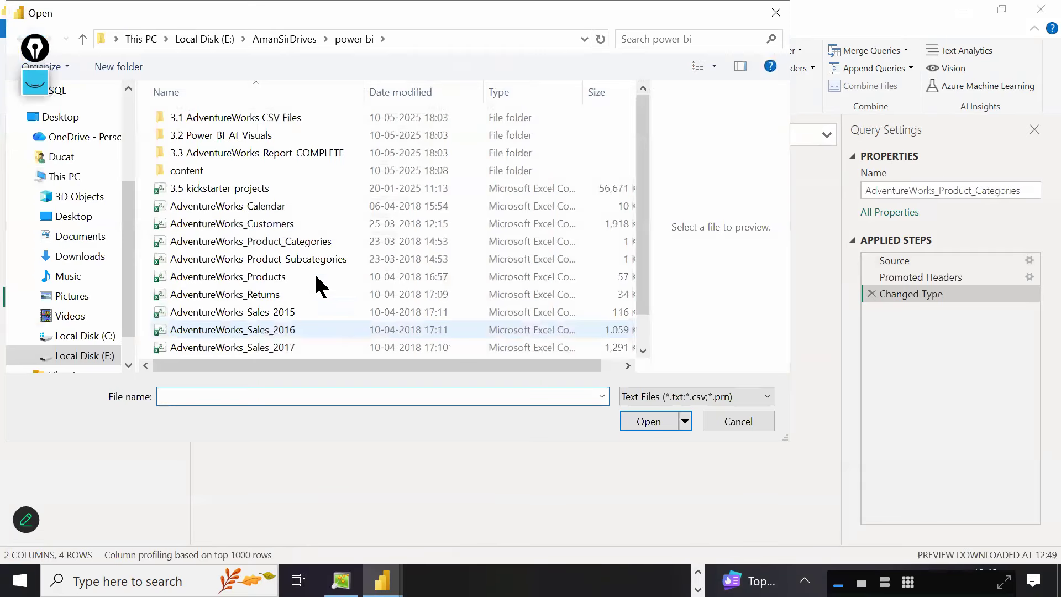
left_click(320, 259)
left_click(626, 415)
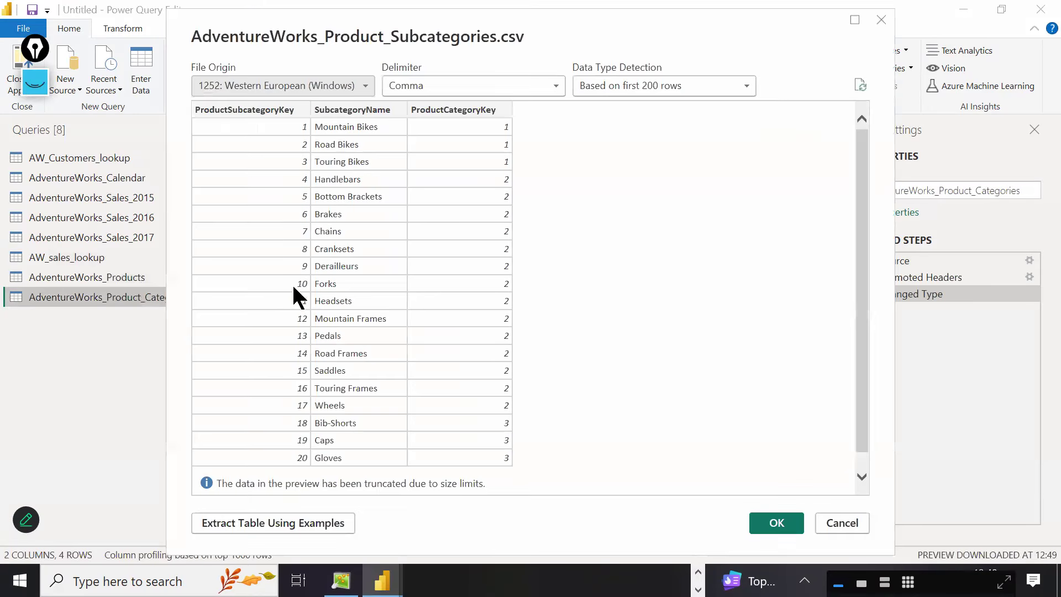
left_click(786, 529)
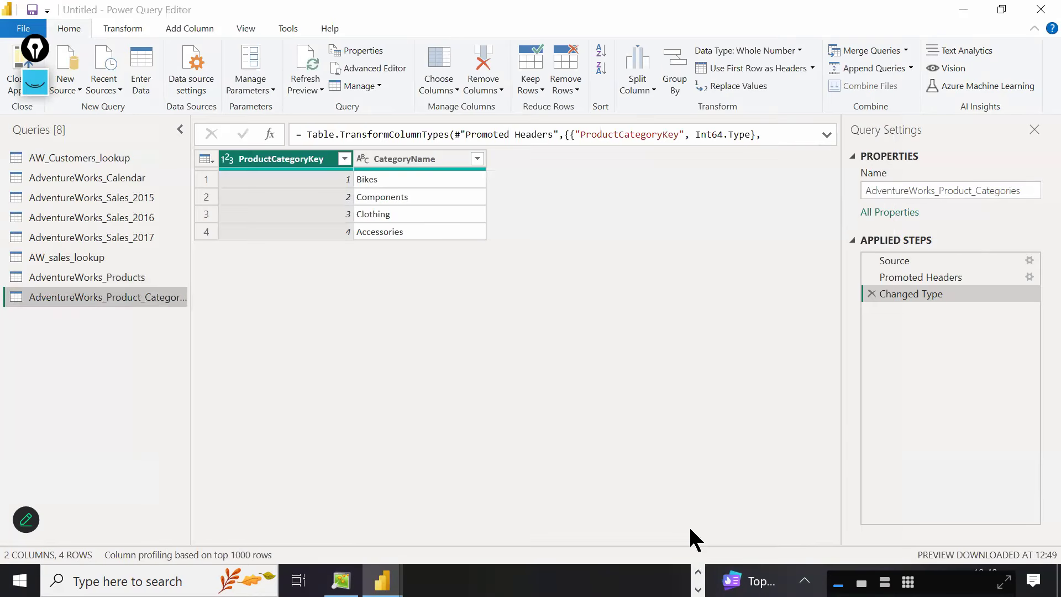
Import the AdventureWorks_Returns CSV file as a new query with the default import settings.
left_click(76, 93)
left_click(307, 310)
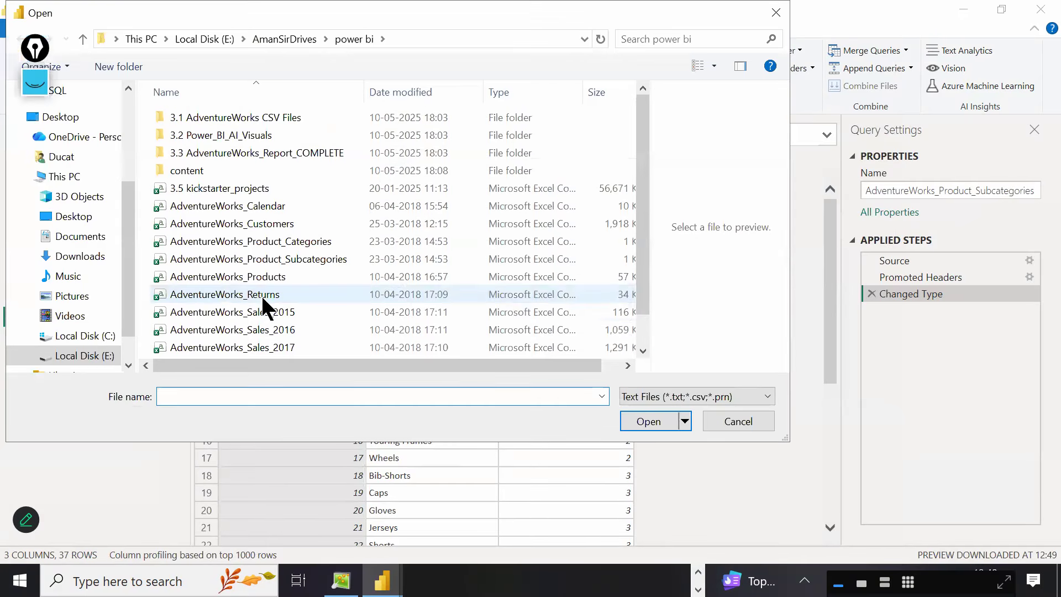
left_click(261, 294)
left_click(651, 420)
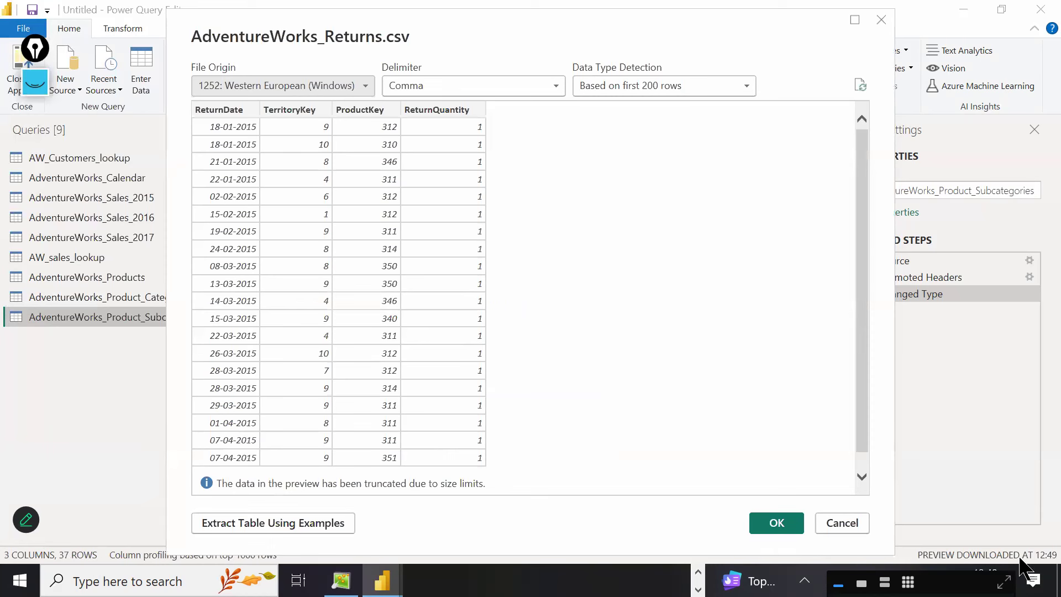
left_click(775, 525)
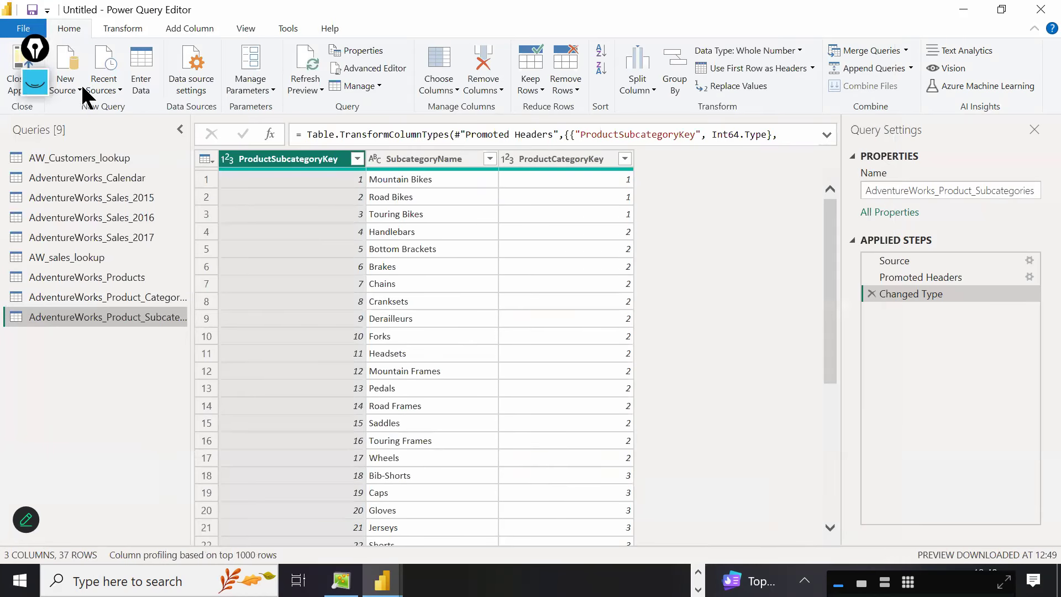
Import the AdventureWorks_Territories CSV file as a new query with the default import settings.
left_click(66, 90)
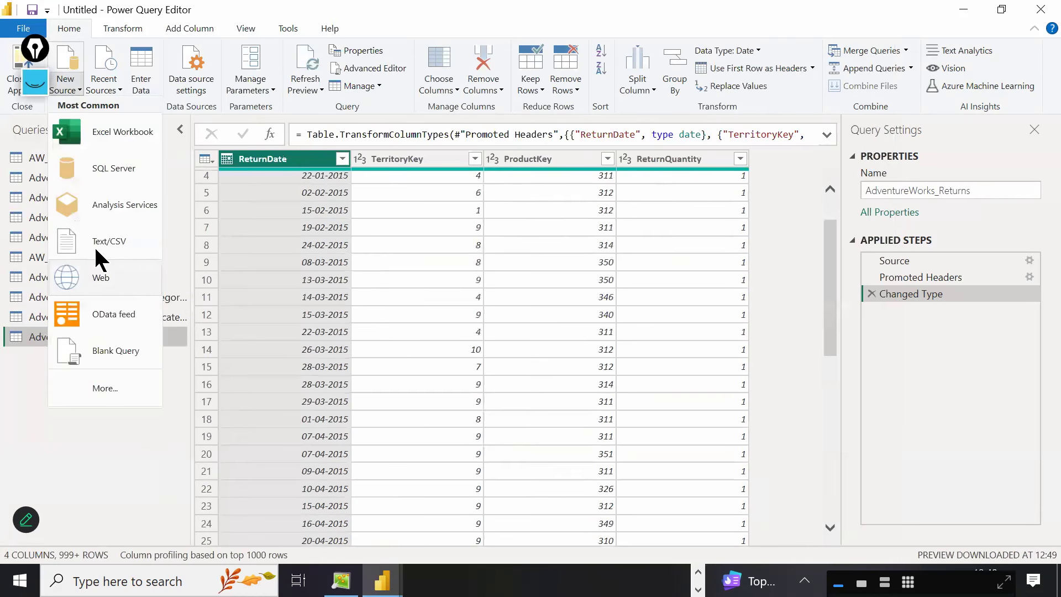
left_click(479, 271)
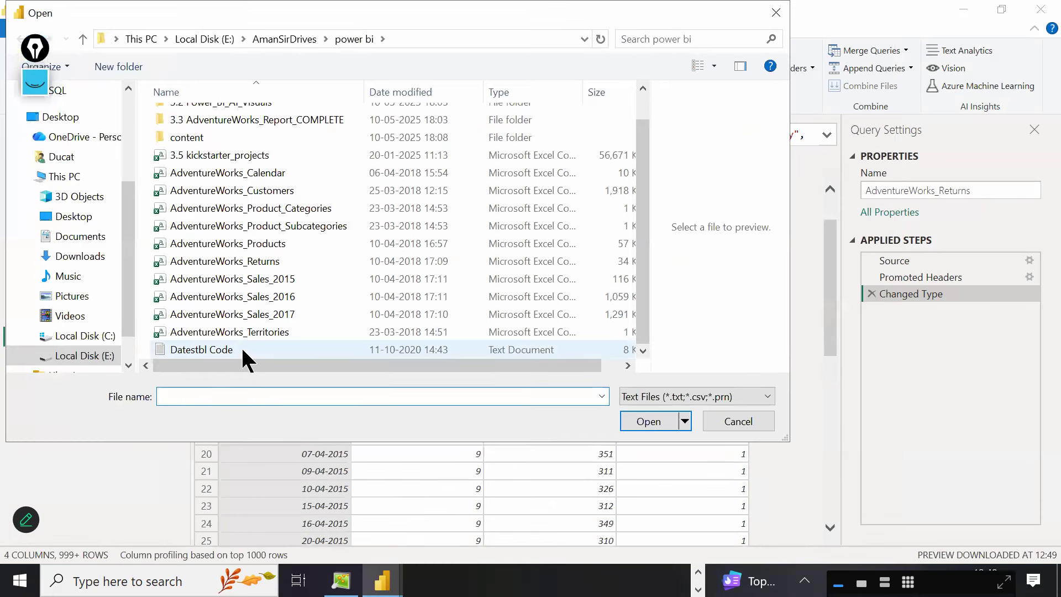
left_click(241, 332)
left_click(632, 422)
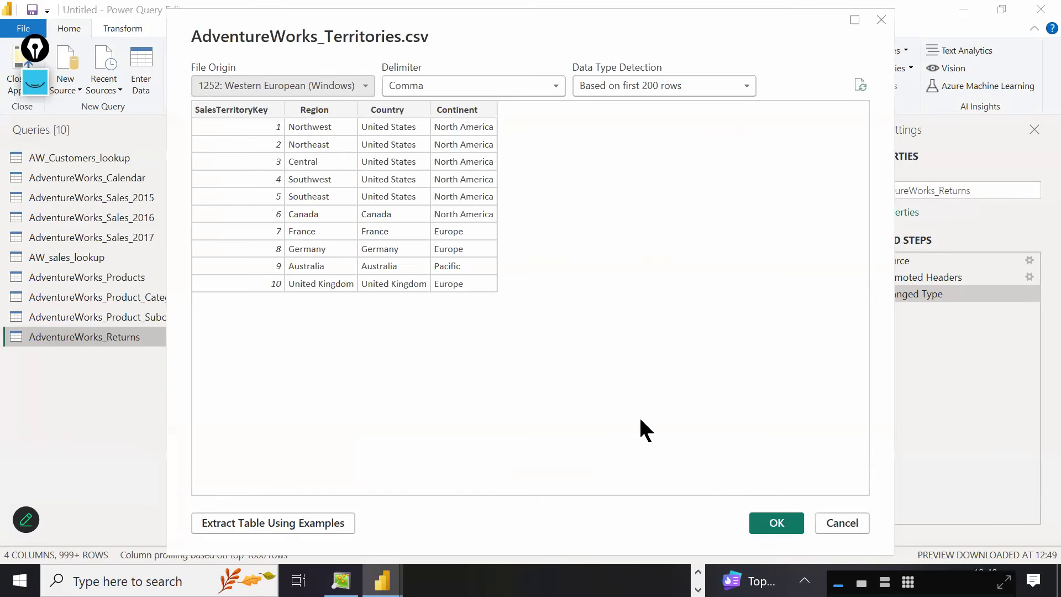
left_click(765, 527)
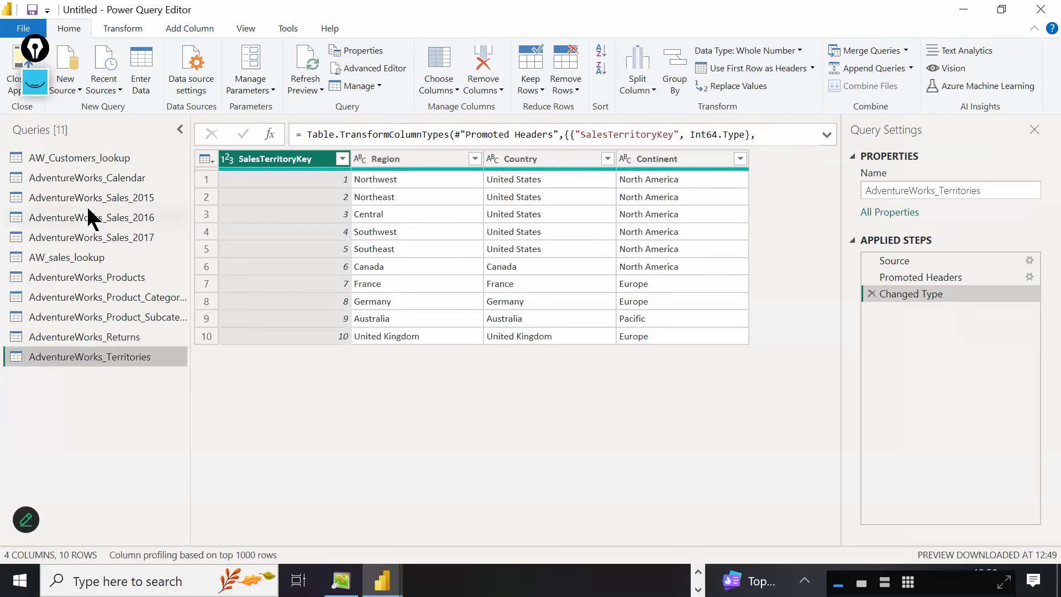
Rename the AdventureWorks_Calendar query as AW_Calendar_lookup.
left_click(88, 178)
left_click(927, 190)
double_click(901, 190)
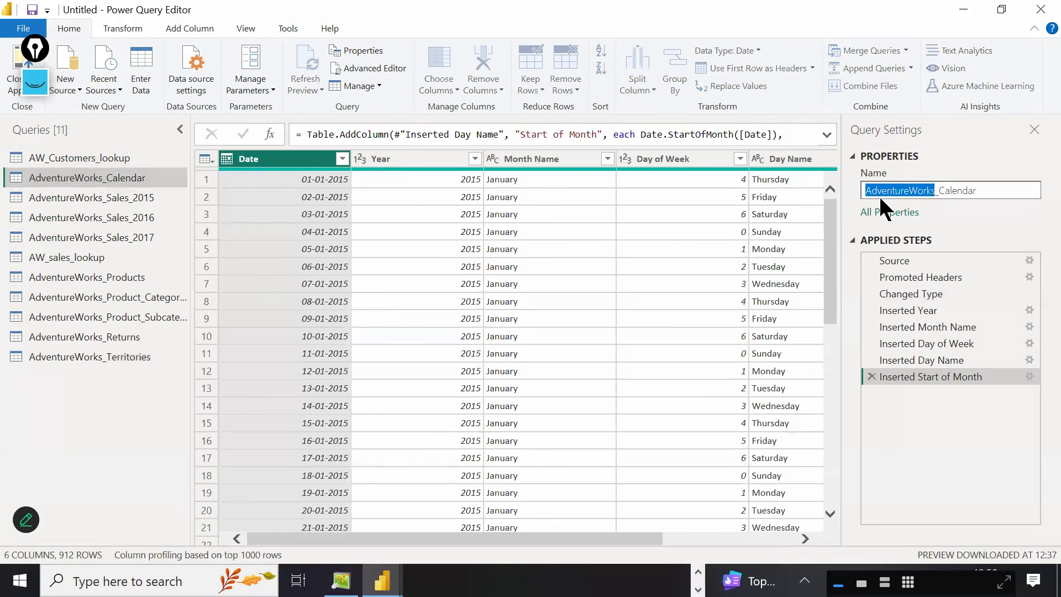
type("AW_Calendar")
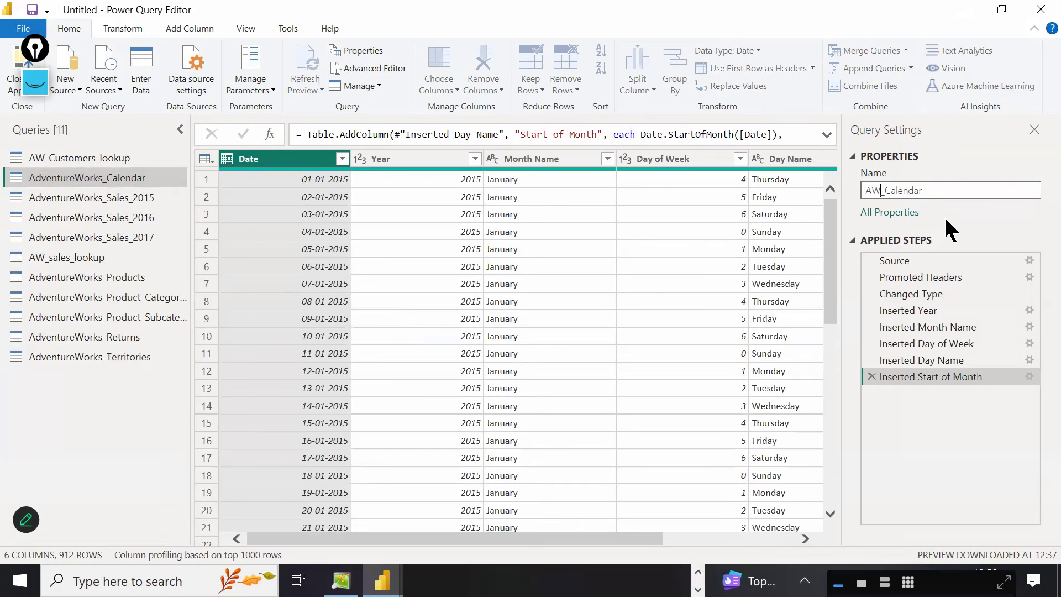
type("_lookup")
key("Return")
Rename the AdventureWorks_Products query as AW_Products_lookup.
left_click(83, 279)
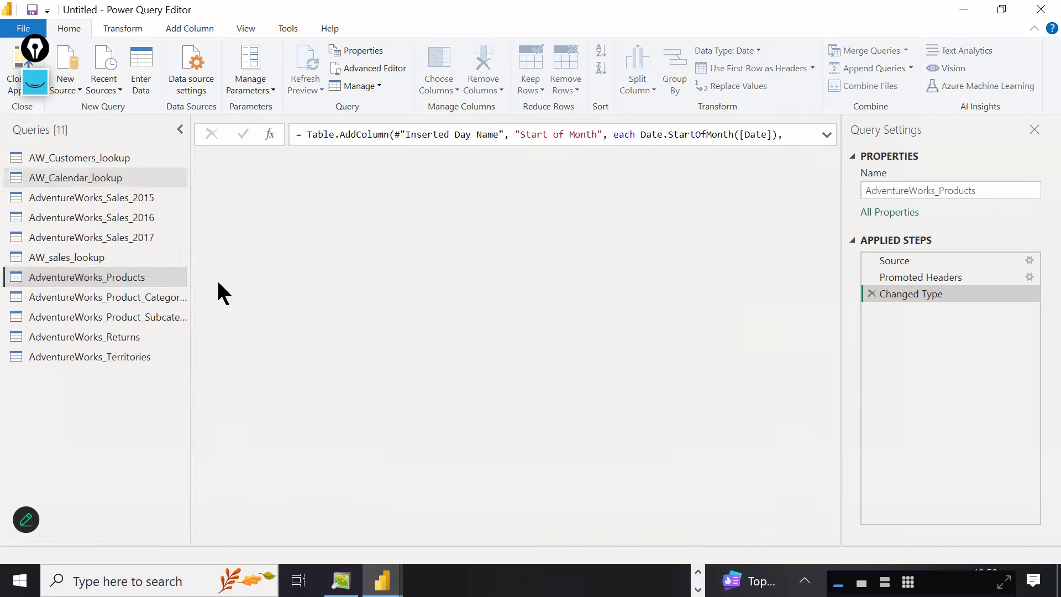
left_click_drag(935, 190, 848, 188)
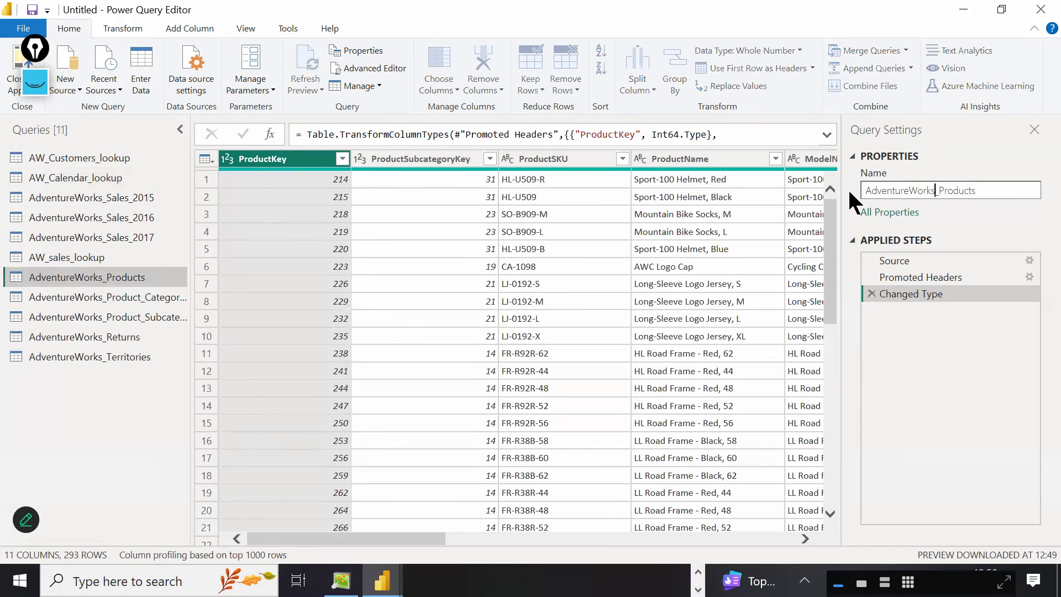
type("AW_Products_lookup")
key("Return")
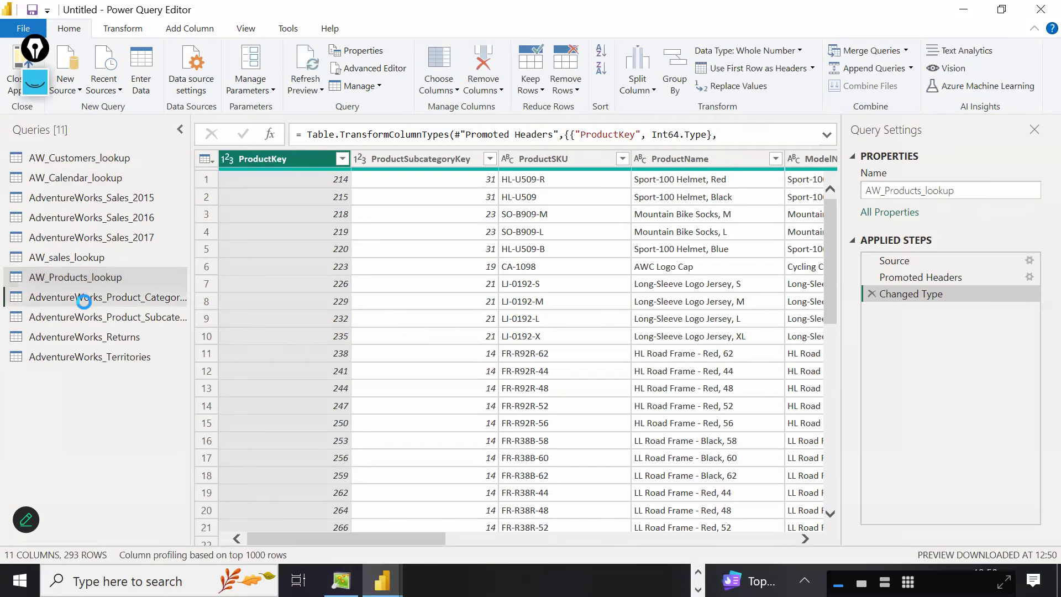
Rename the AdventureWorks_Product_Categories query as AW_Categories_lookup.
left_click(81, 298)
left_click_drag(936, 190, 851, 196)
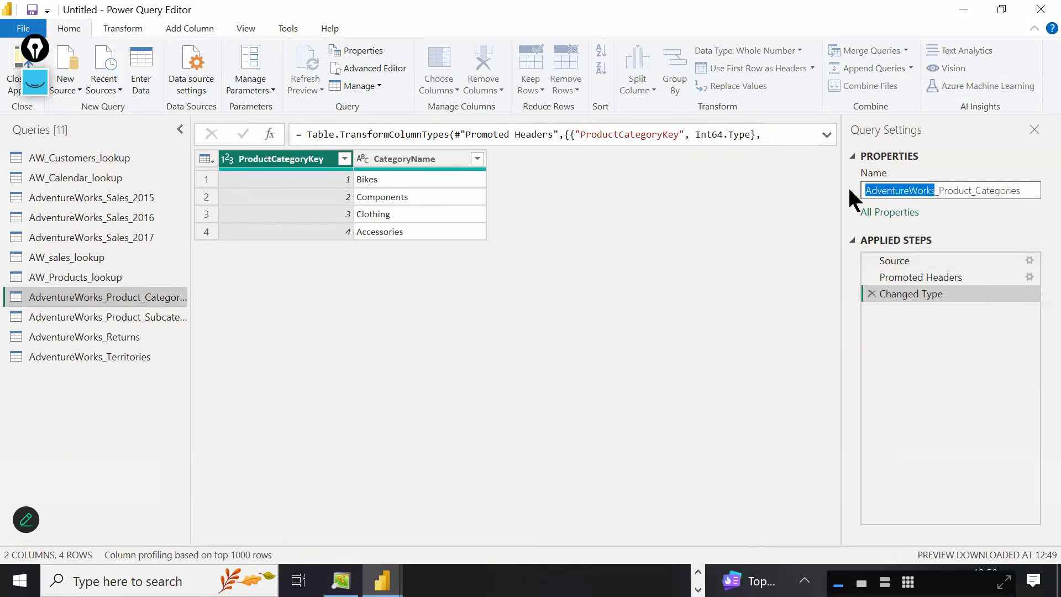
type("AW")
left_click(983, 190)
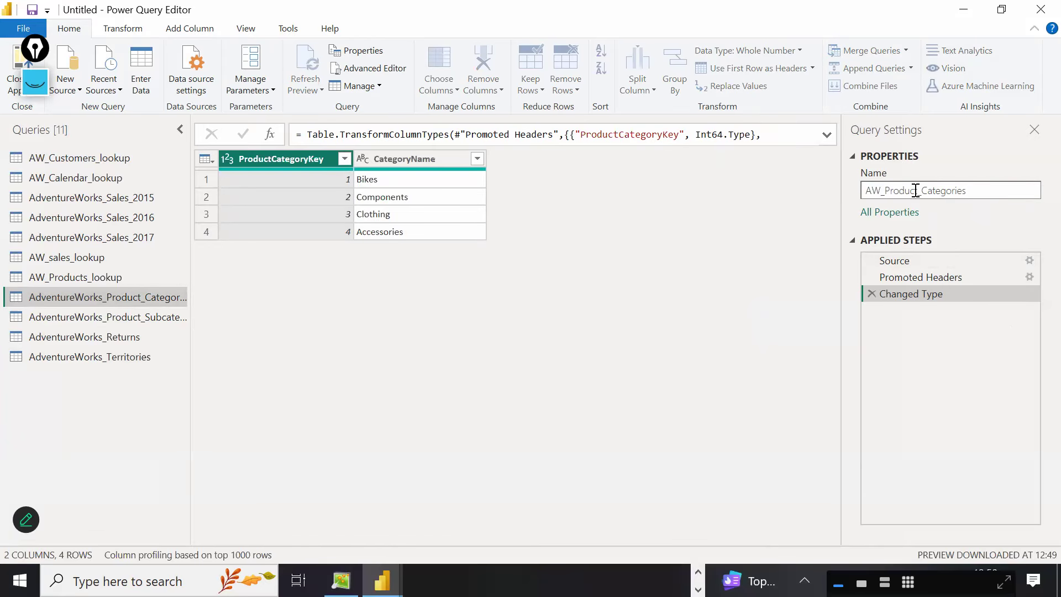
left_click_drag(917, 192, 886, 192)
key("BackSpace")
key("BackSpace")
type("lookup")
key("Return")
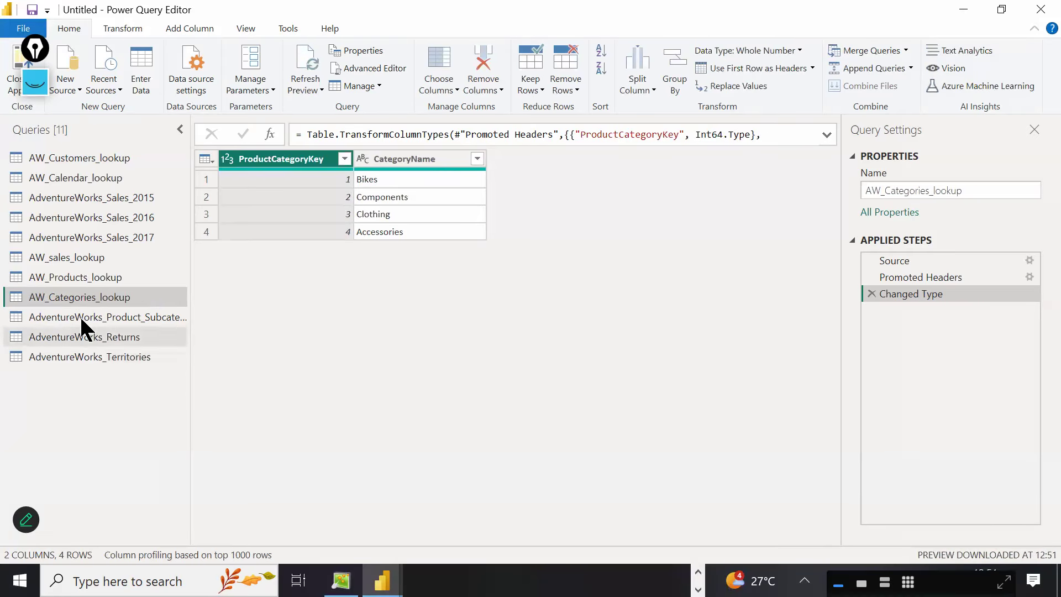
Rename the AdventureWorks_Product_Subcategories query as AW_Subcategories_lookup.
left_click(79, 316)
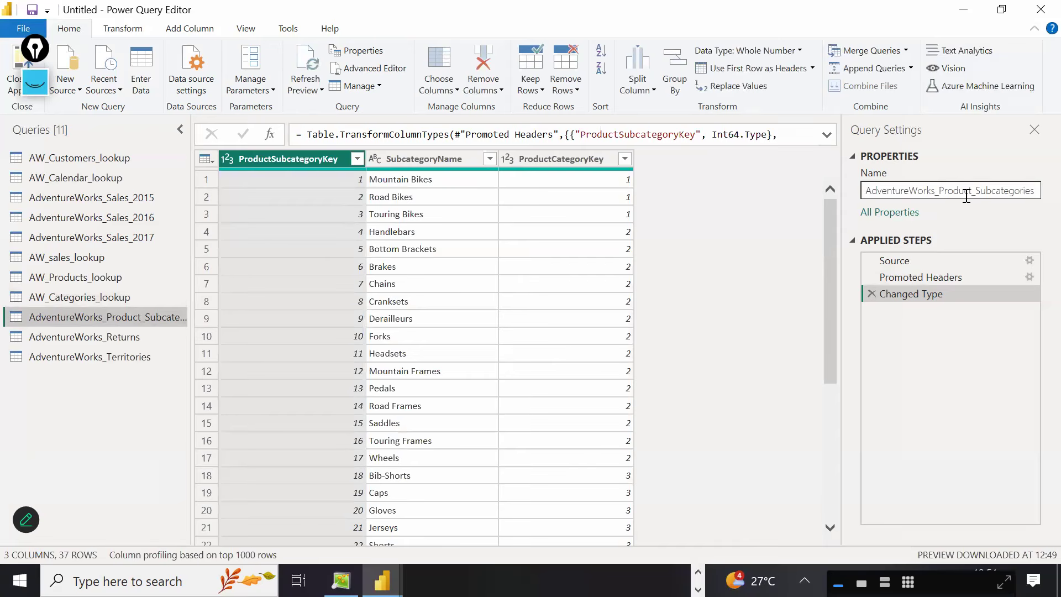
double_click(907, 193)
type("AW_Subcategories")
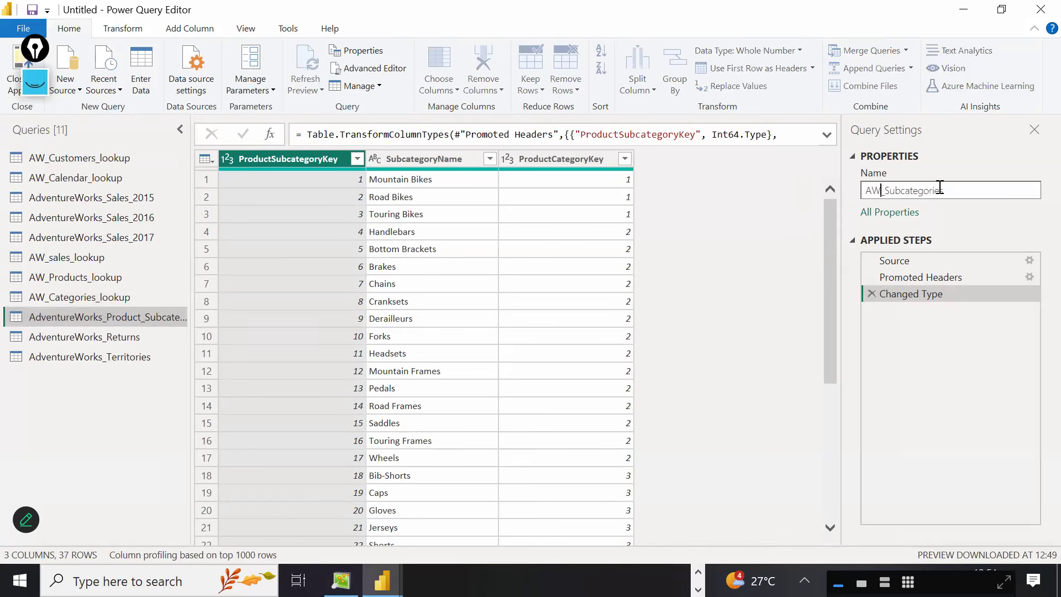
type("_lookup")
key("Return")
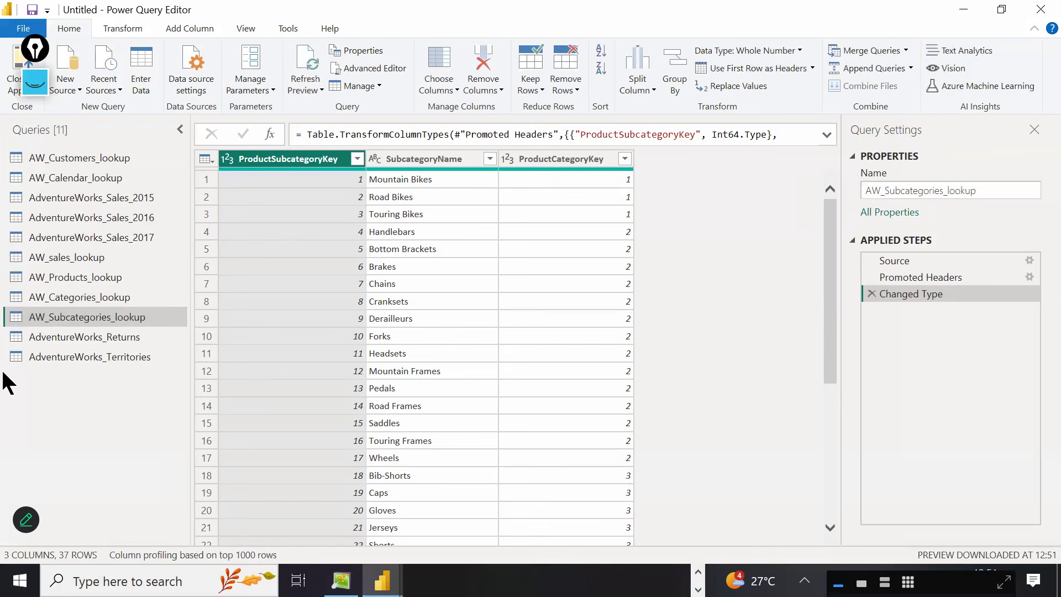
Rename the AdventureWorks_Returns query as AW_Returns_lookup.
left_click(105, 338)
left_click_drag(935, 191, 829, 194)
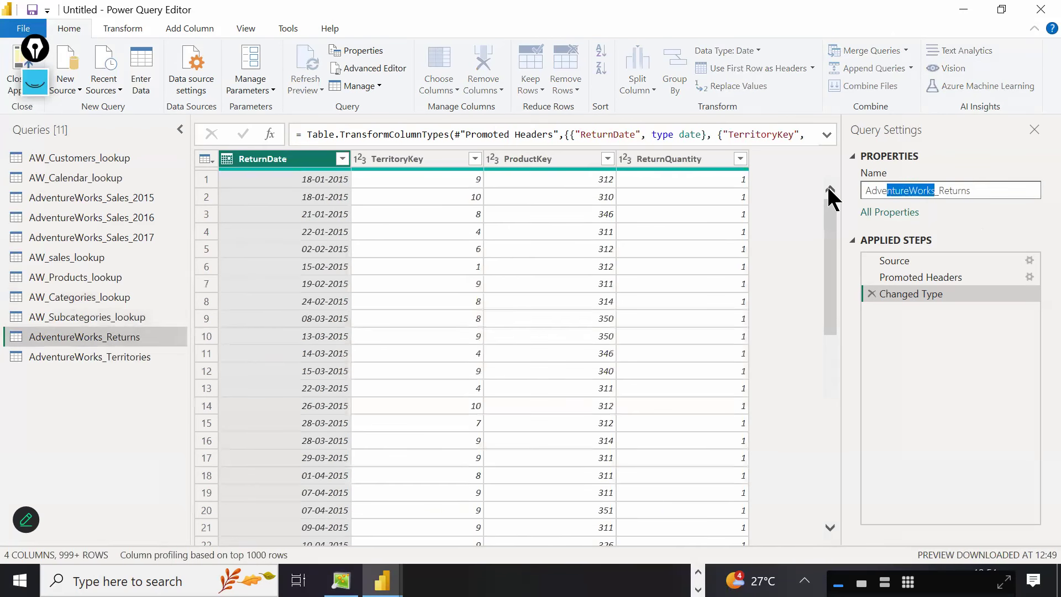
type("AWW")
key("BackSpace")
left_click(936, 190)
type("_lookup")
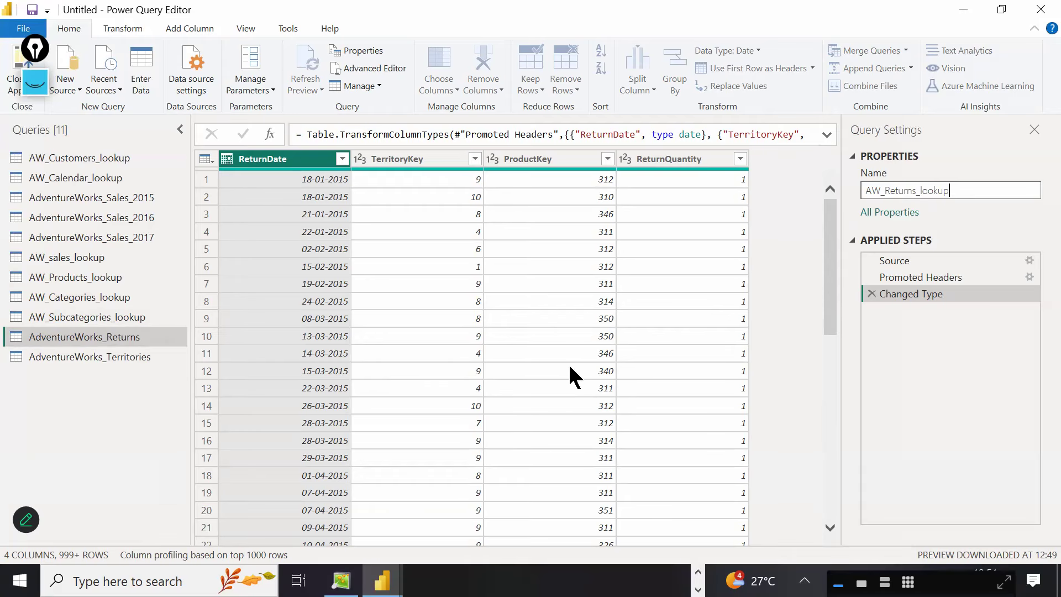
key("Return")
Rename the AdventureWorks_Territories query as AW_Territories_lookup.
left_click(83, 358)
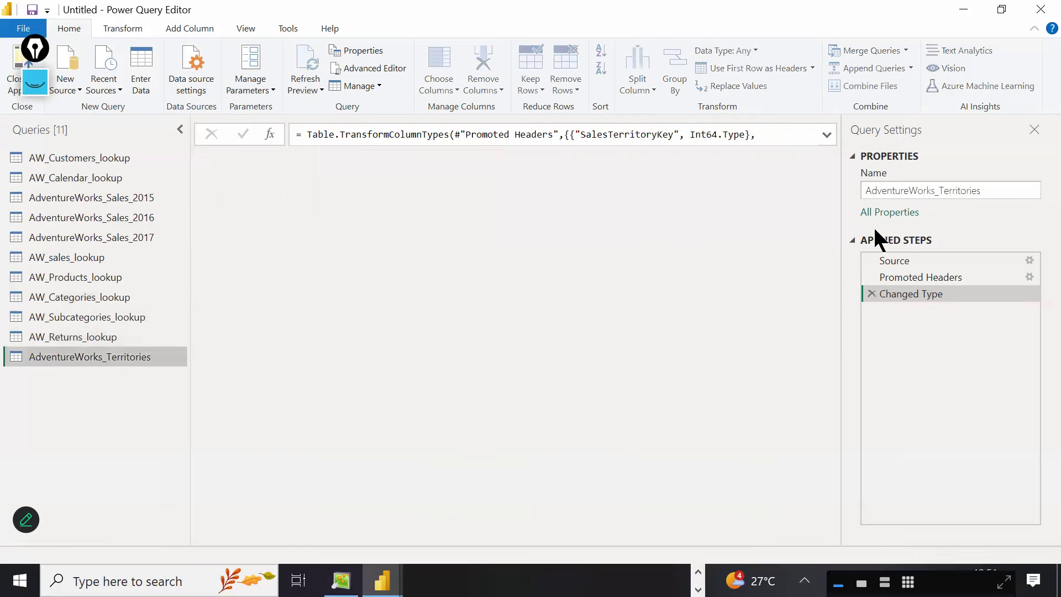
left_click_drag(935, 190, 869, 189)
type("AW")
type("_lookup")
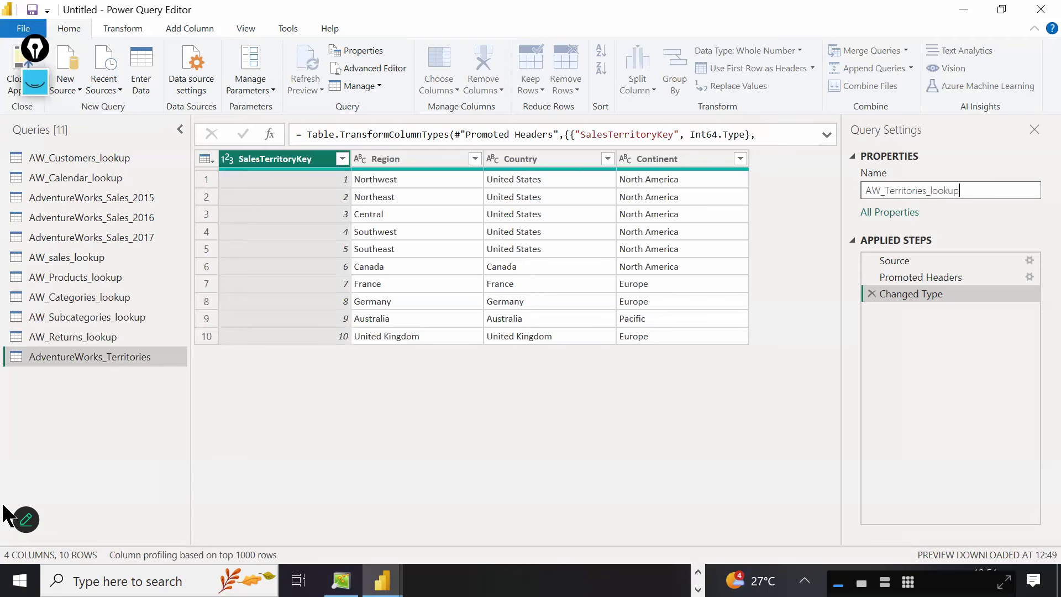
left_click(39, 464)
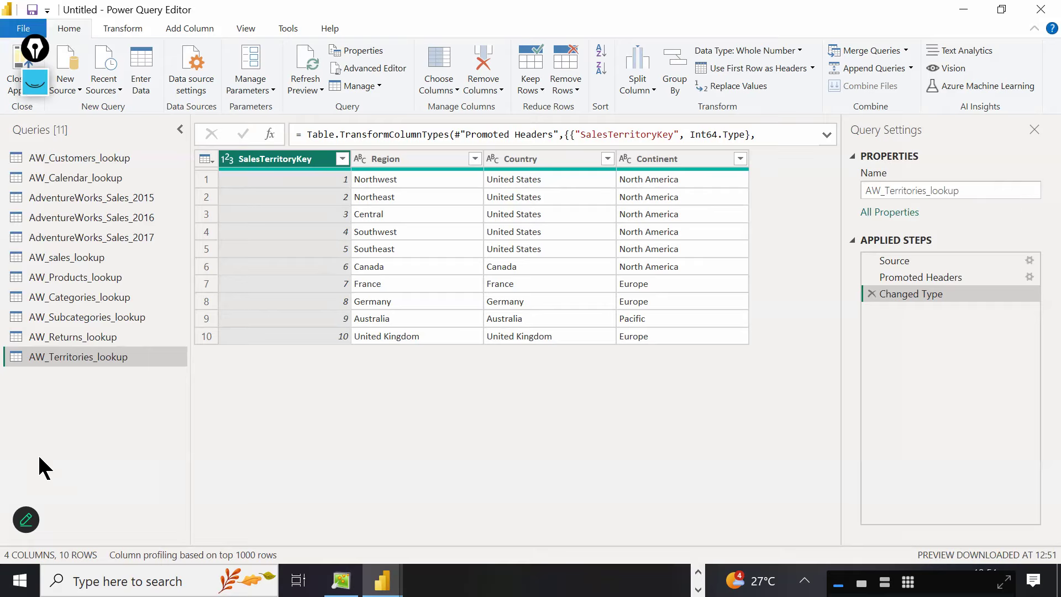
Apply all query changes to the data model and close the Power Query Editor.
right_click(111, 278)
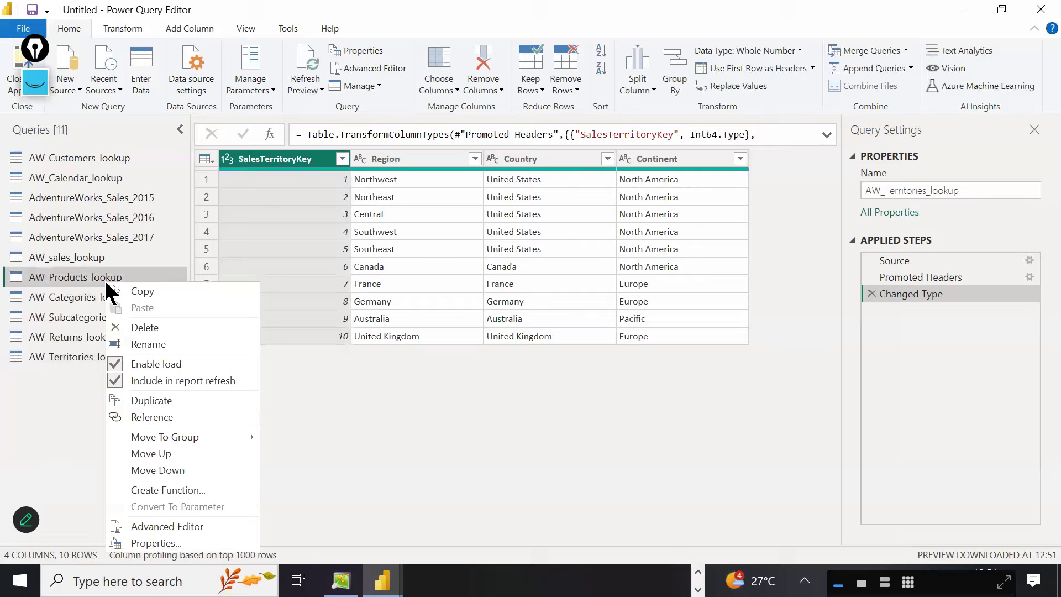
left_click(654, 434)
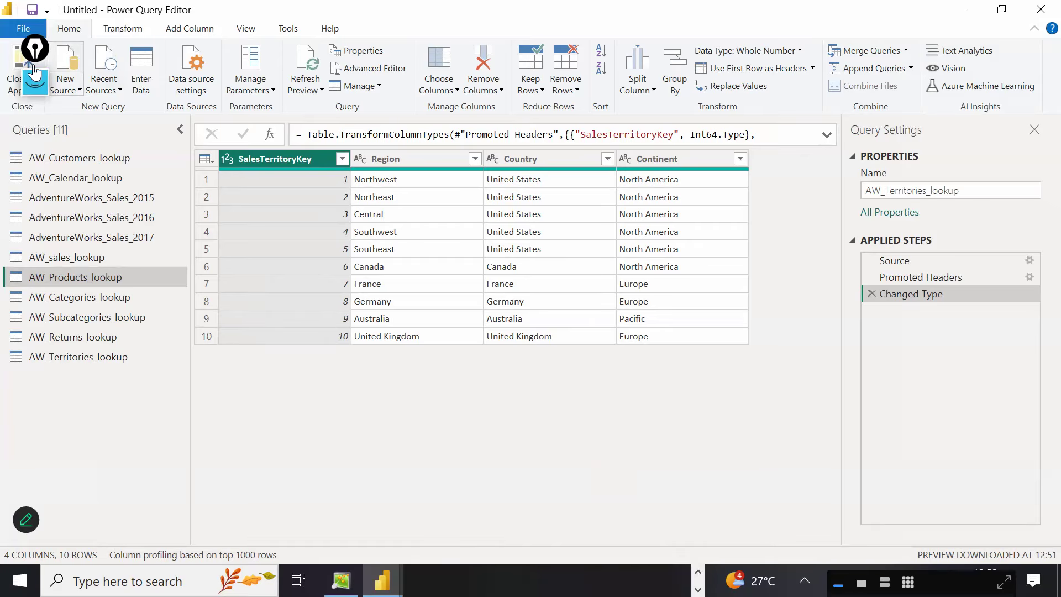
left_click(19, 89)
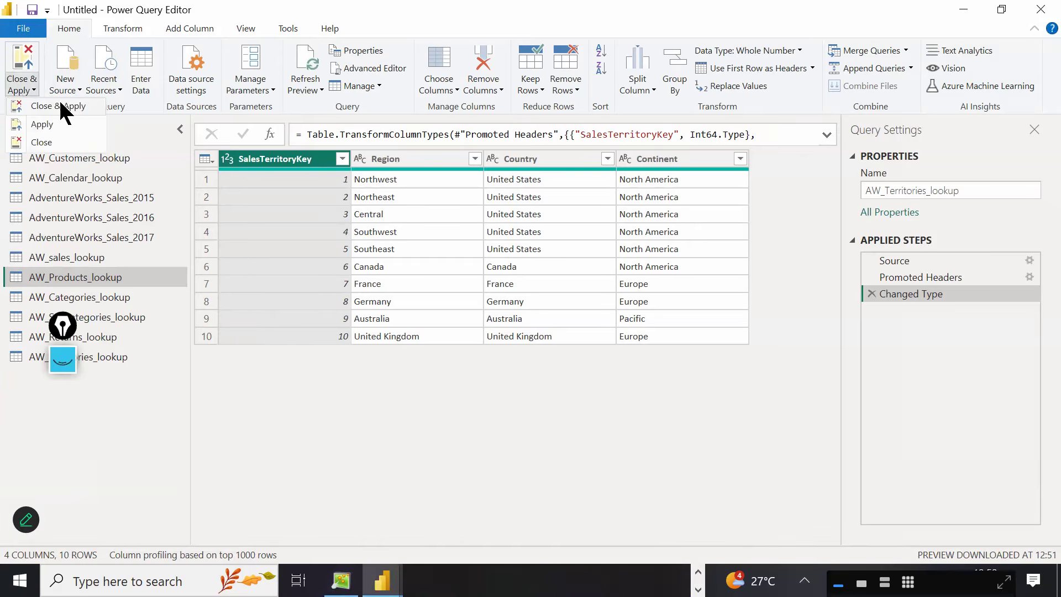
left_click(61, 103)
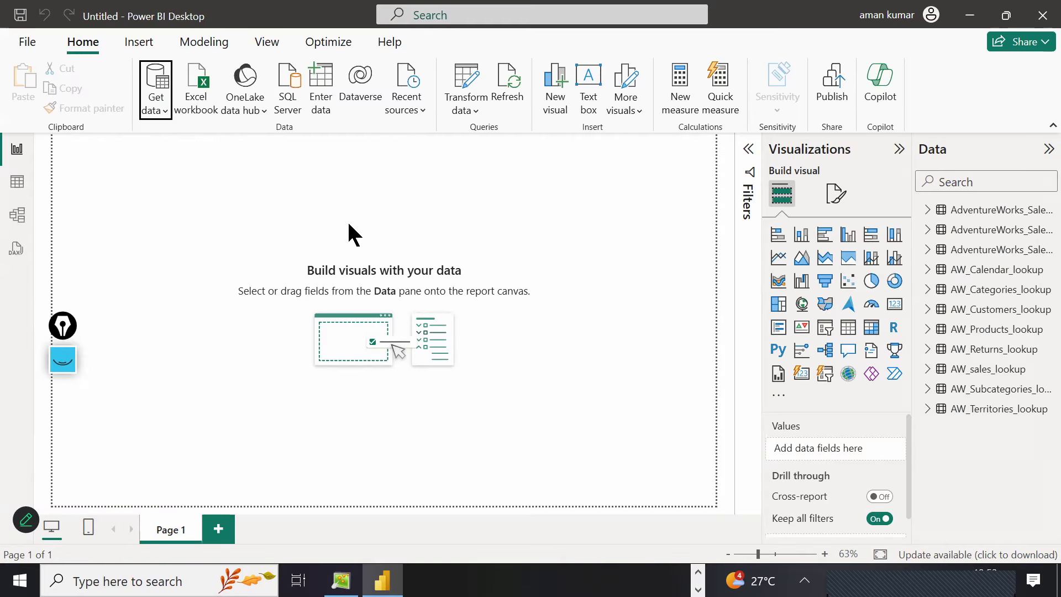
left_click(70, 364)
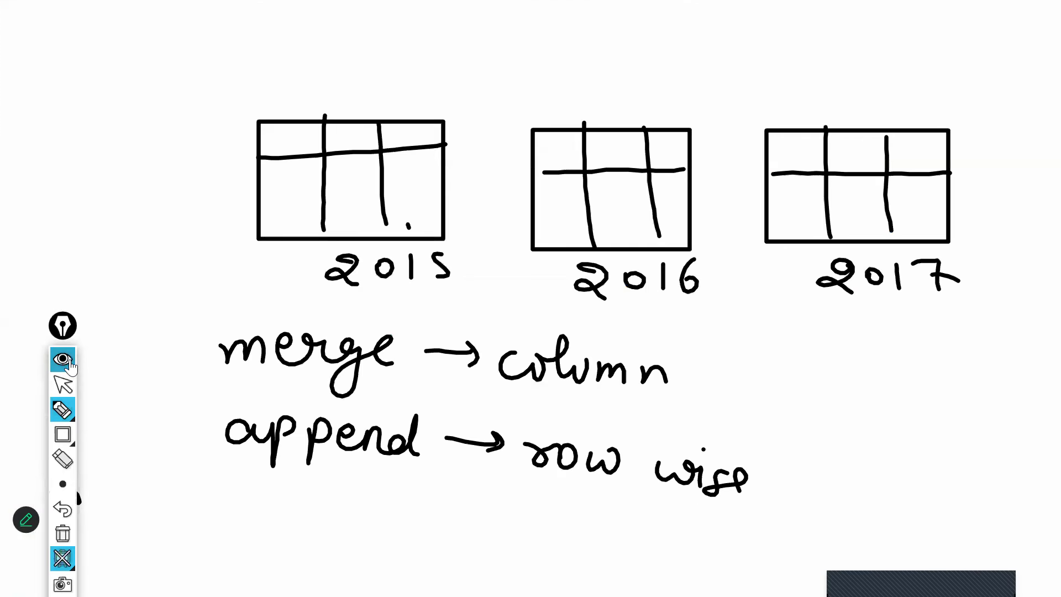
left_click(63, 508)
left_click(63, 508)
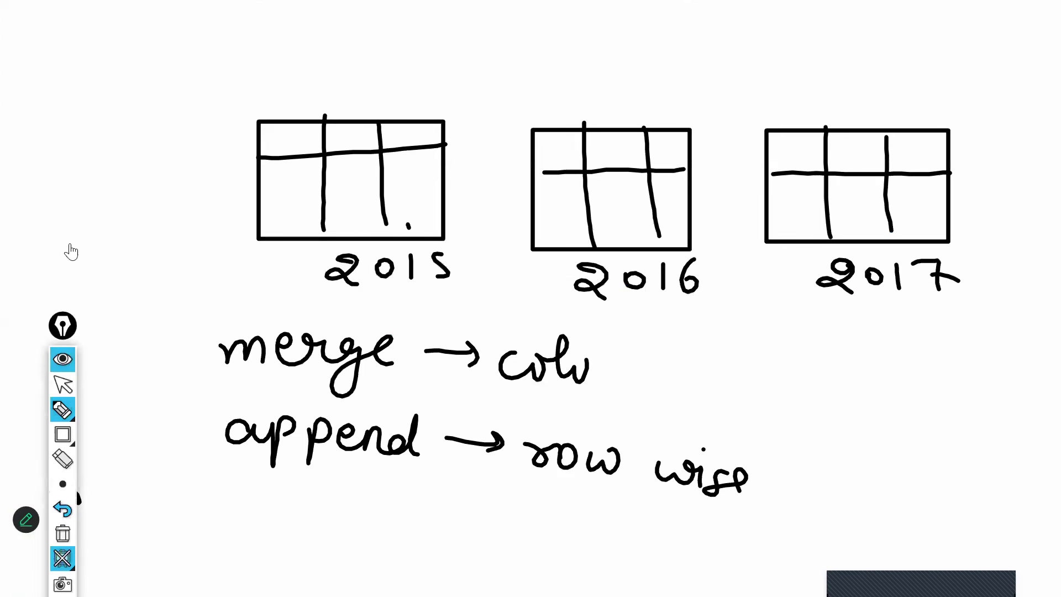
left_click(69, 458)
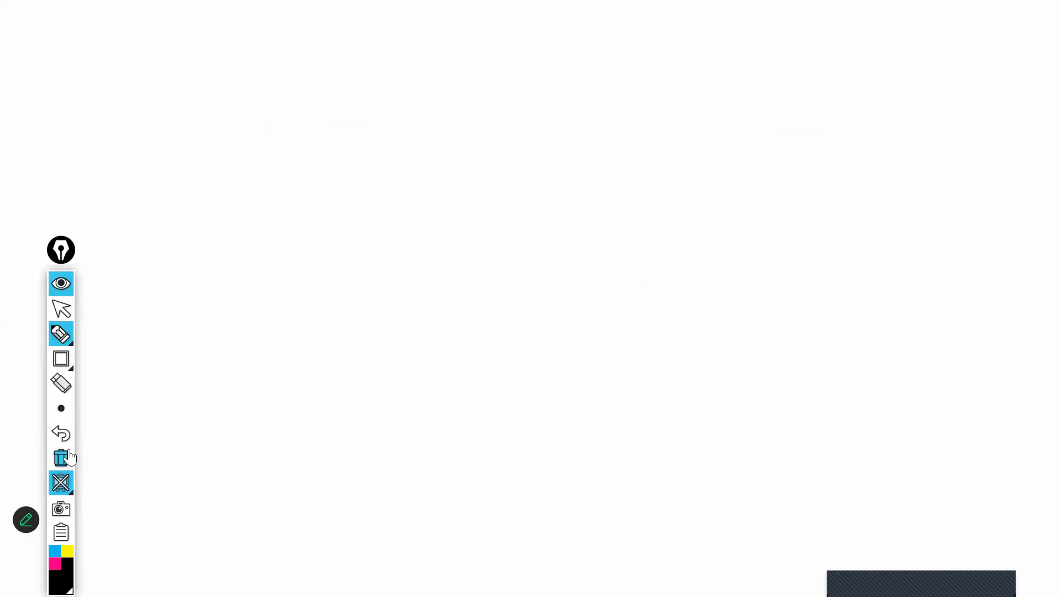
left_click(62, 481)
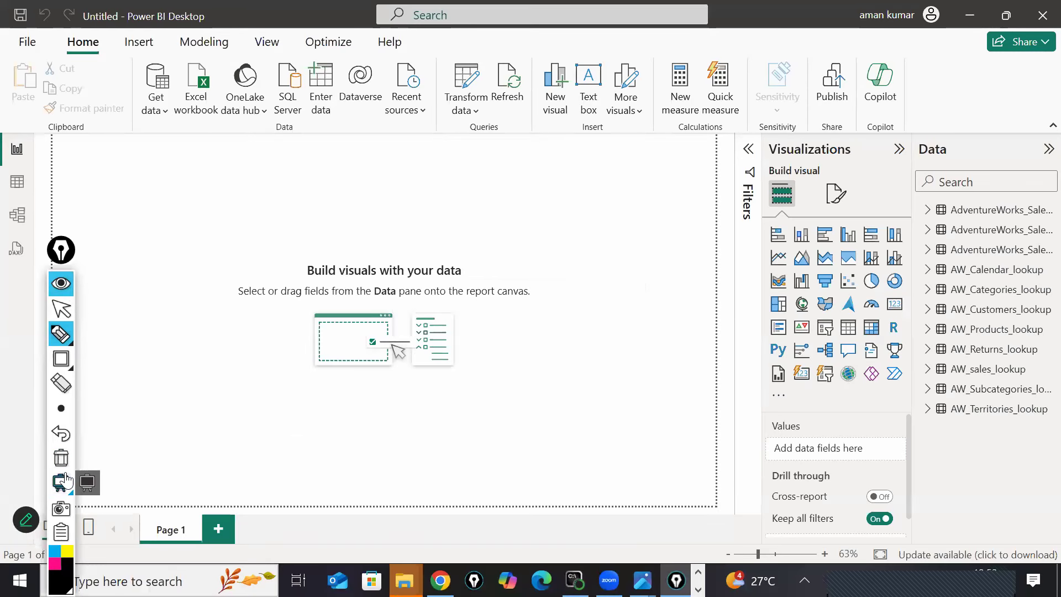
mouse_move(222, 357)
left_mouse_down()
mouse_move(298, 365)
mouse_move(327, 354)
mouse_move(287, 397)
left_mouse_up()
left_click_drag(347, 353, 398, 344)
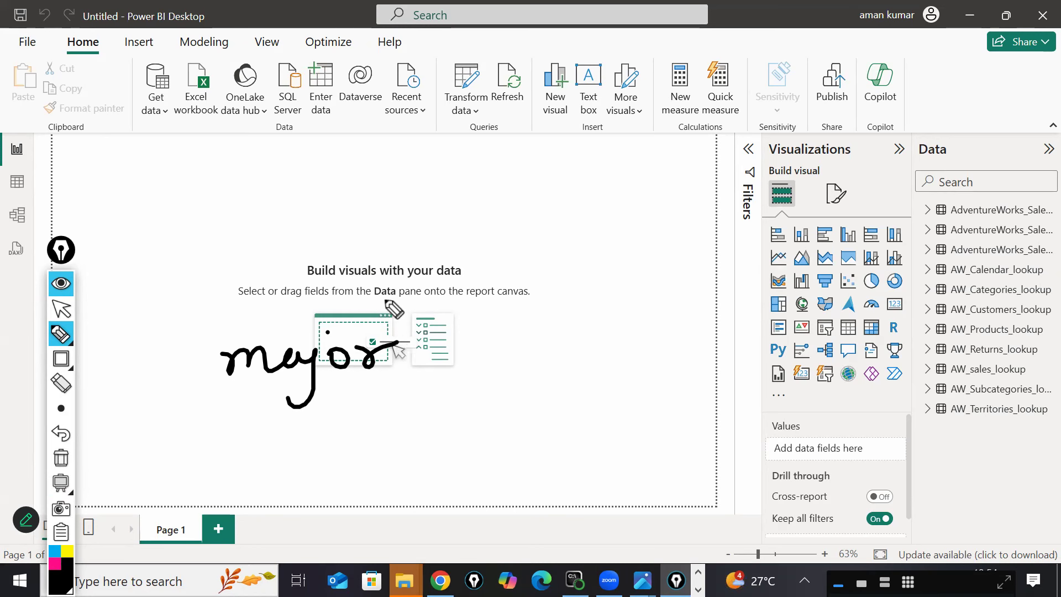
left_click(63, 279)
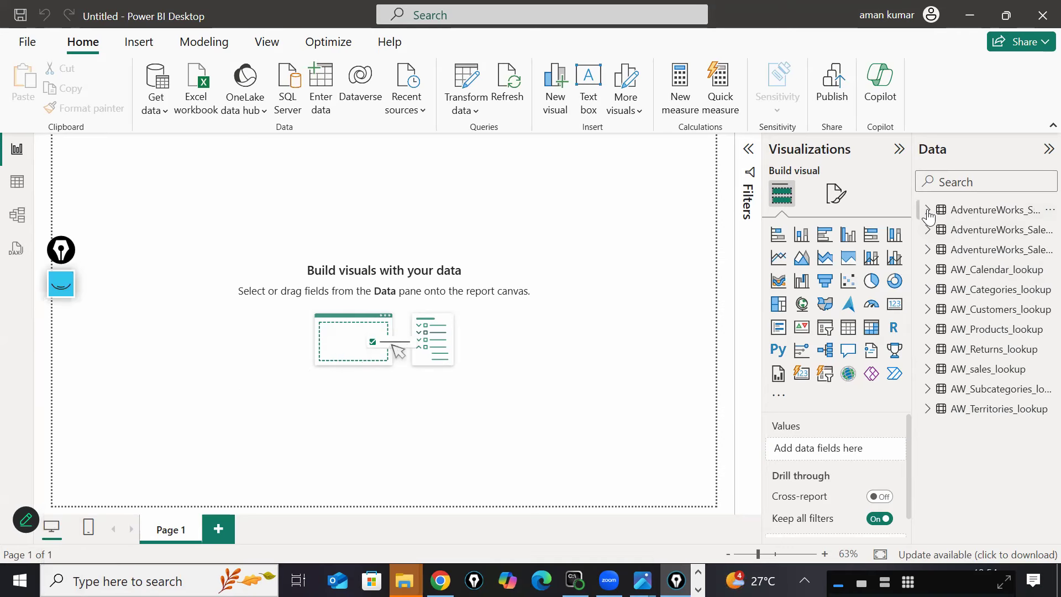
Widen the table list to show full names and hide the AdventureWorks_Sales_2015, AdventureWorks_Sales_2016 and AdventureWorks_Sales_2017 tables.
left_click_drag(912, 202, 820, 202)
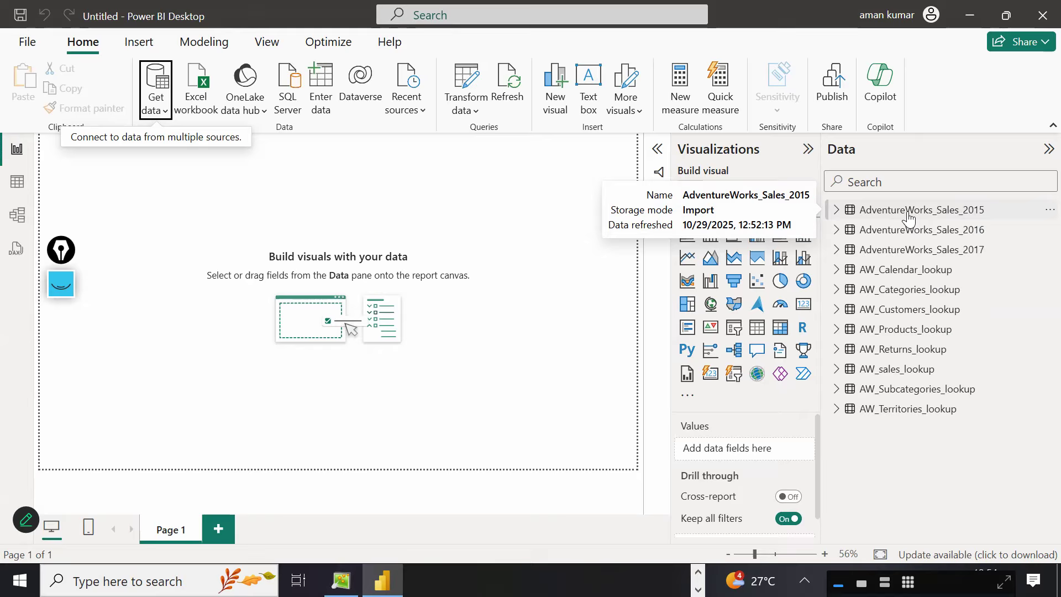
right_click(908, 217)
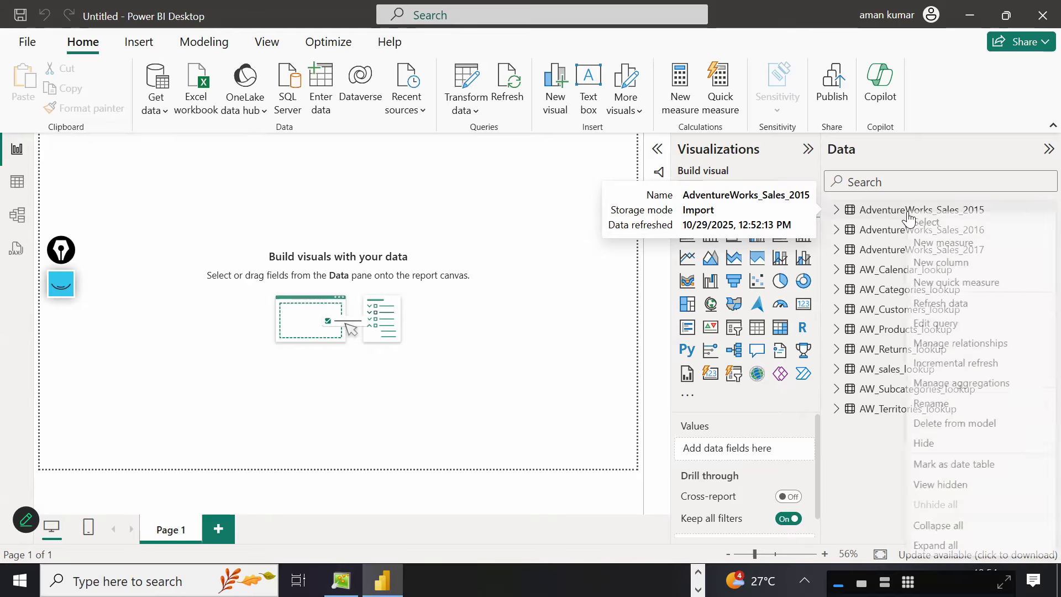
right_click(876, 211)
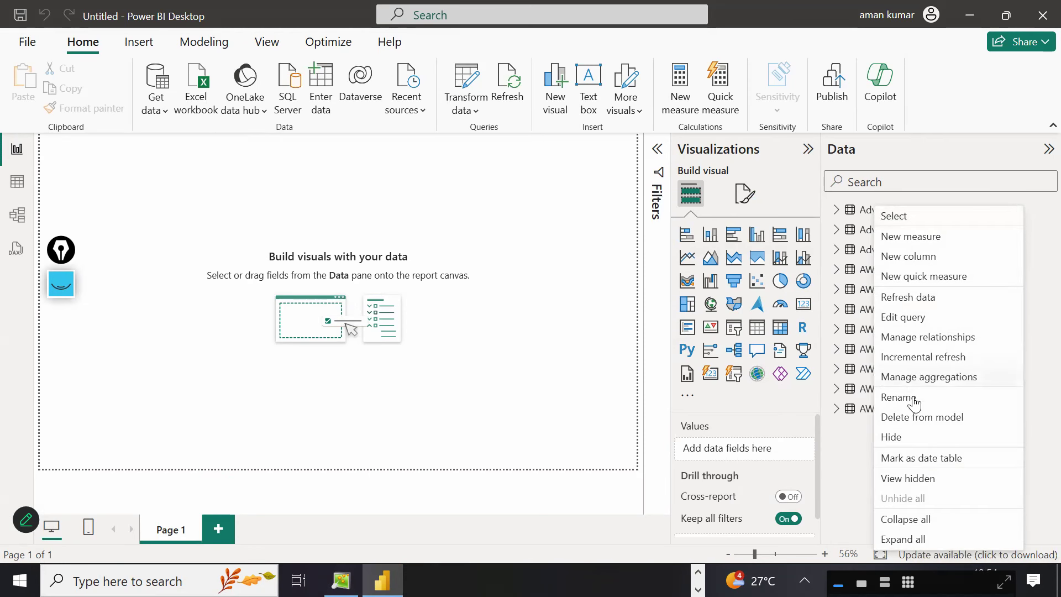
left_click(911, 441)
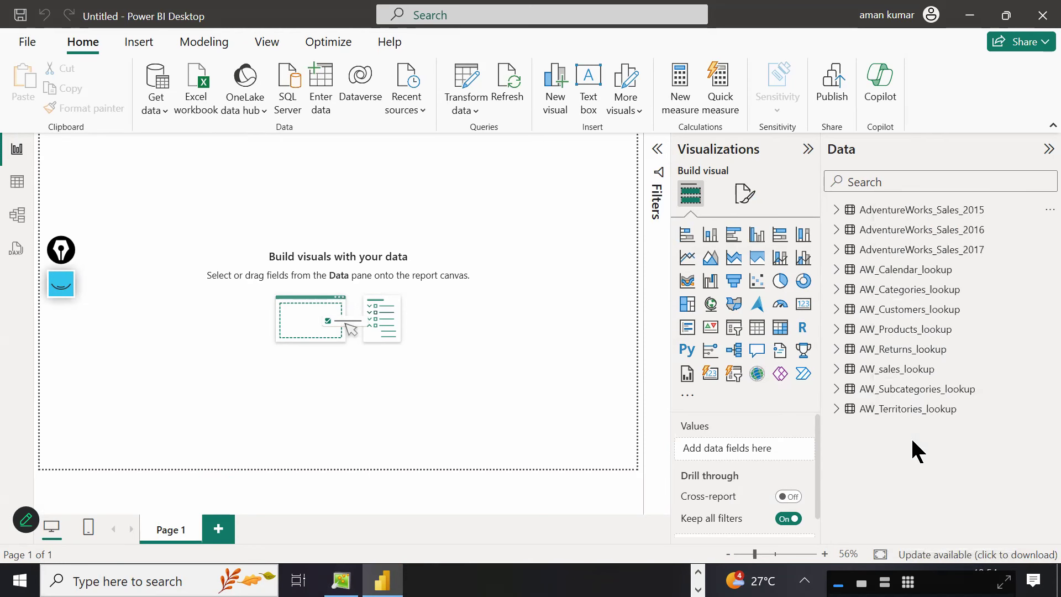
right_click(909, 216)
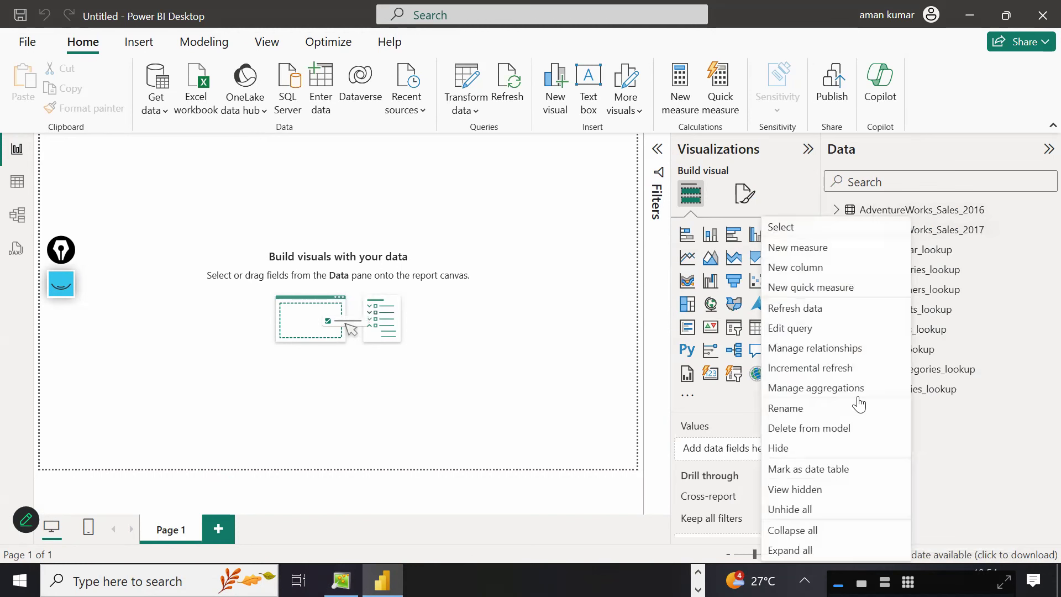
left_click(794, 454)
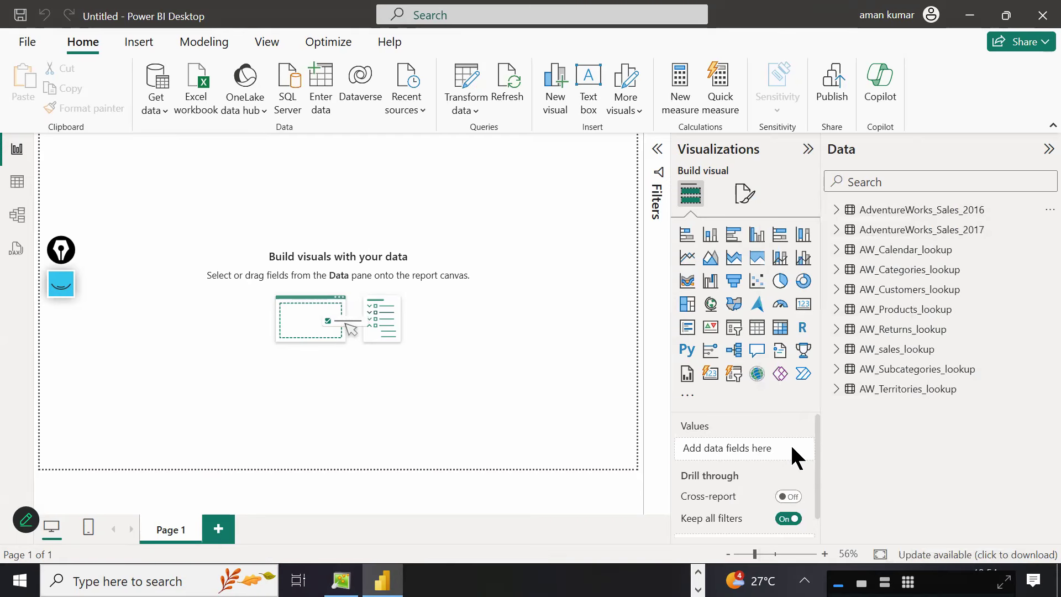
right_click(917, 212)
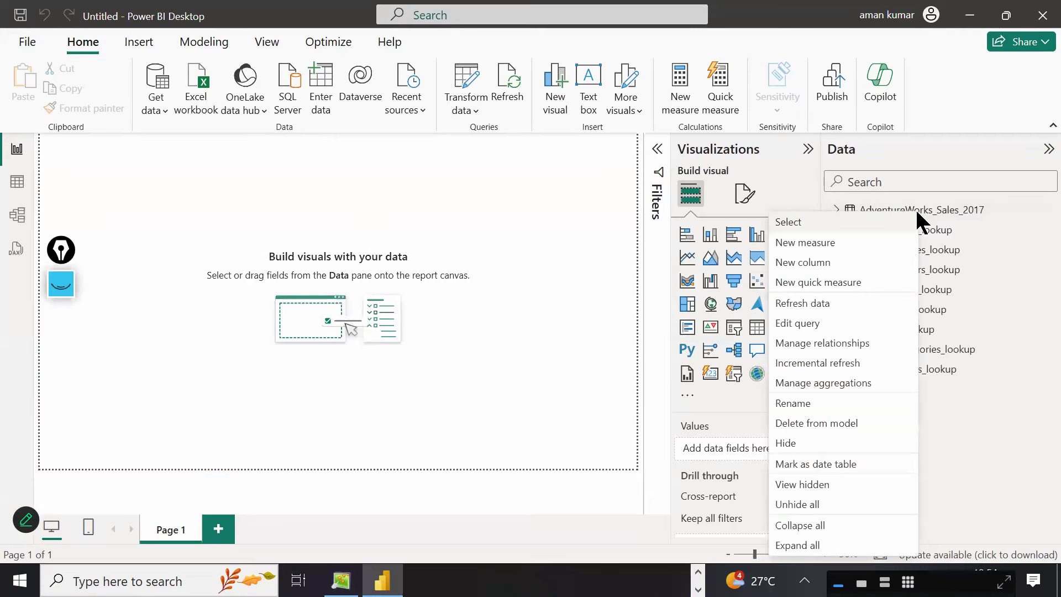
left_click(819, 444)
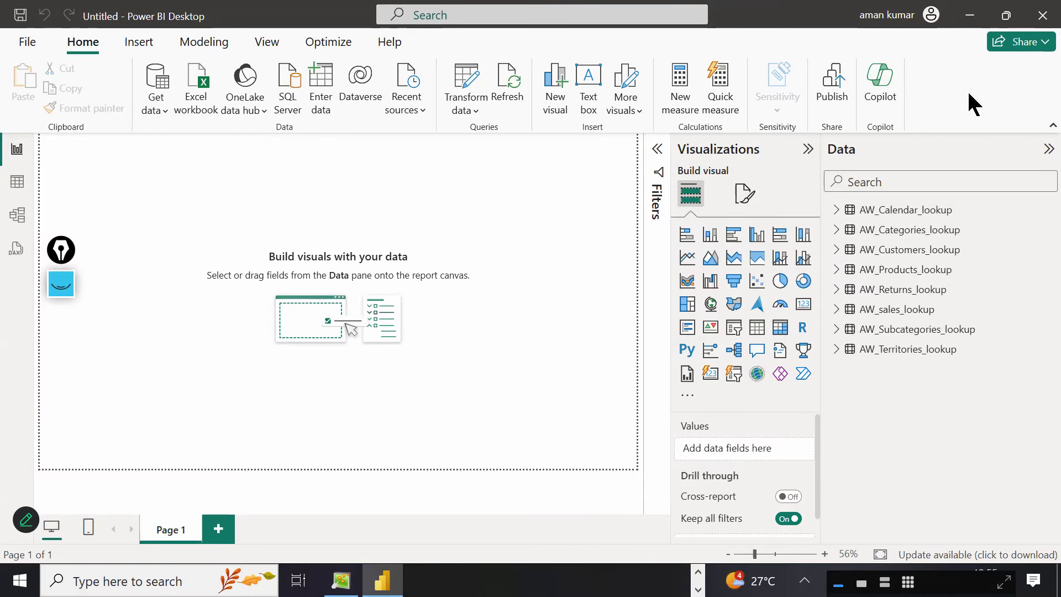
left_click(16, 42)
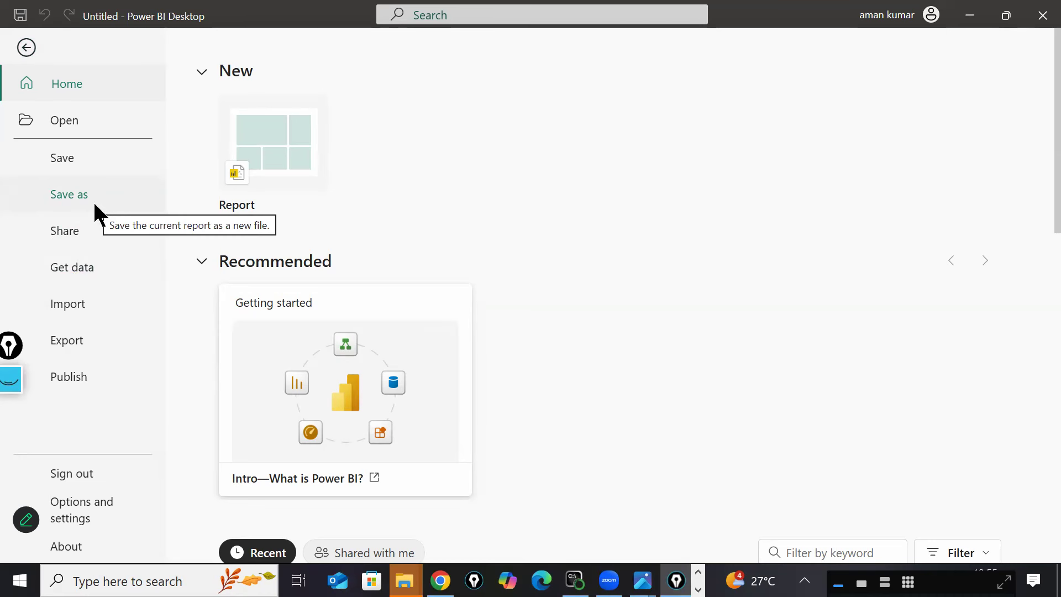
left_click(74, 195)
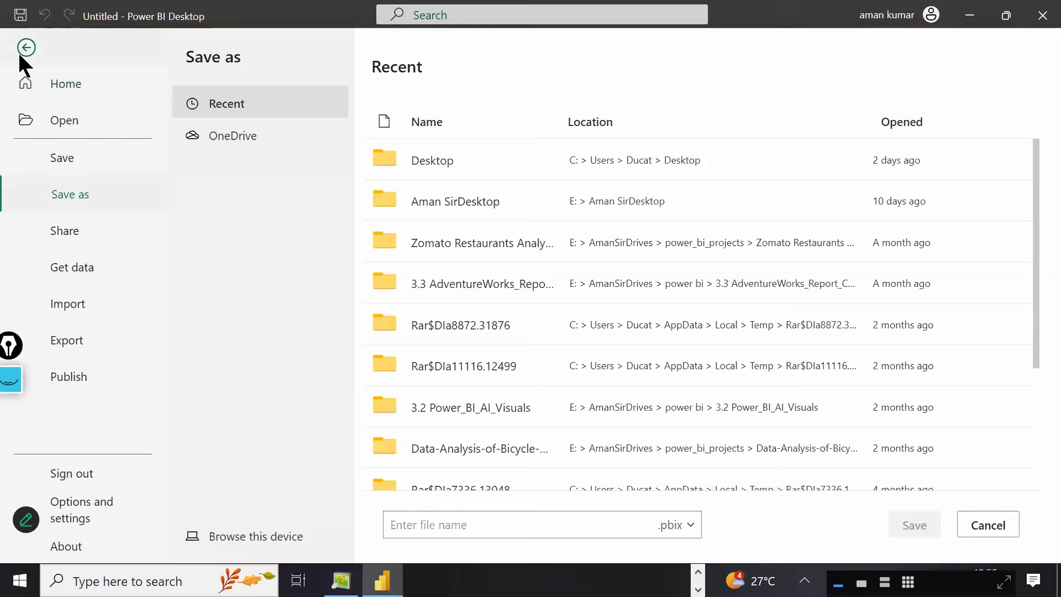
left_click(25, 48)
Save the report as a Power BI file named power_bi_12pm_weekdays directly on Local Disk (E:).
left_click(23, 41)
left_click(67, 193)
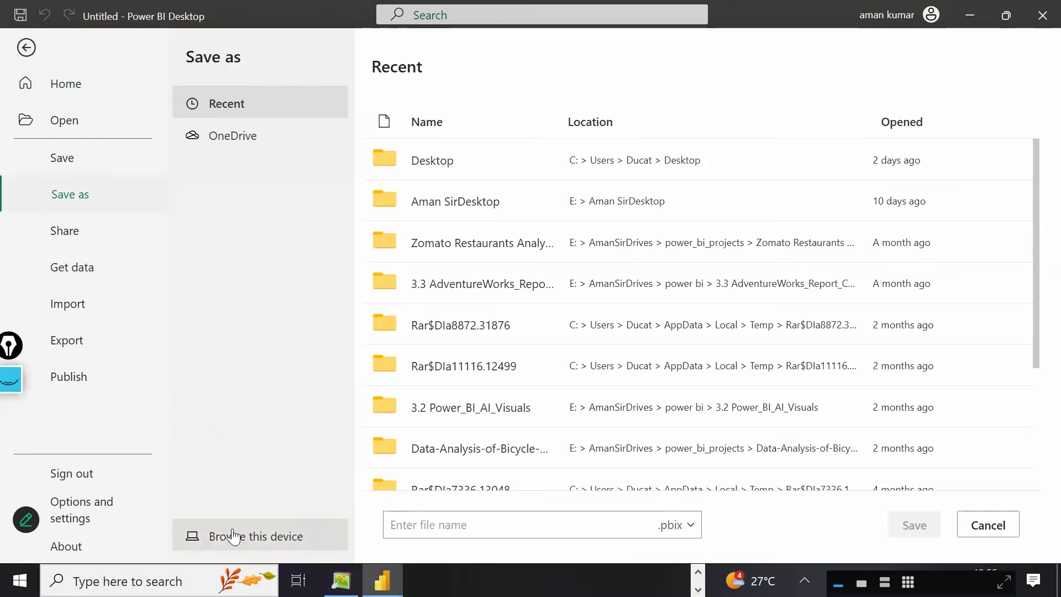
left_click(296, 548)
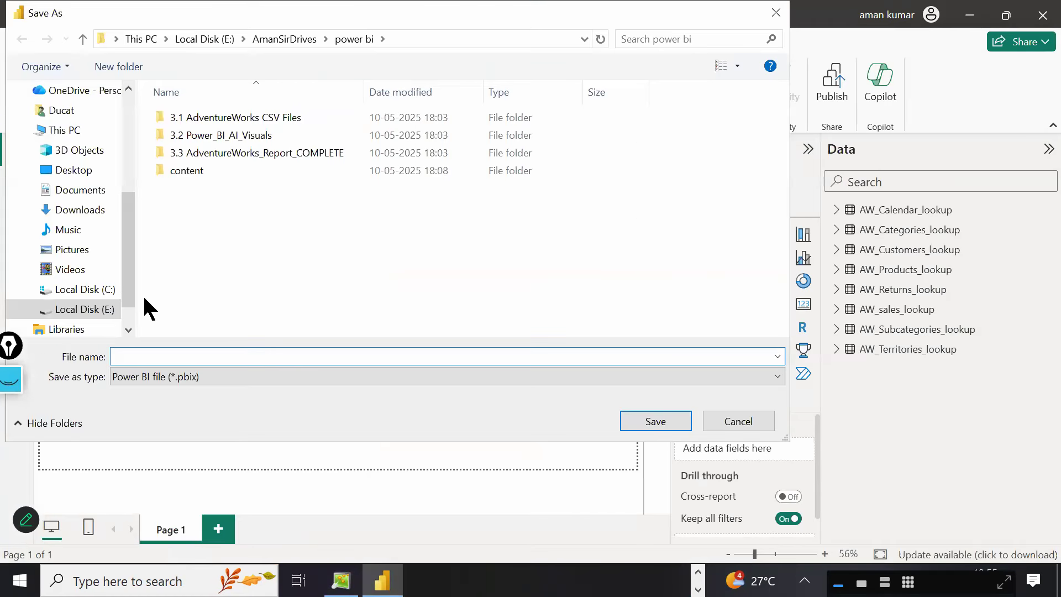
left_click(98, 312)
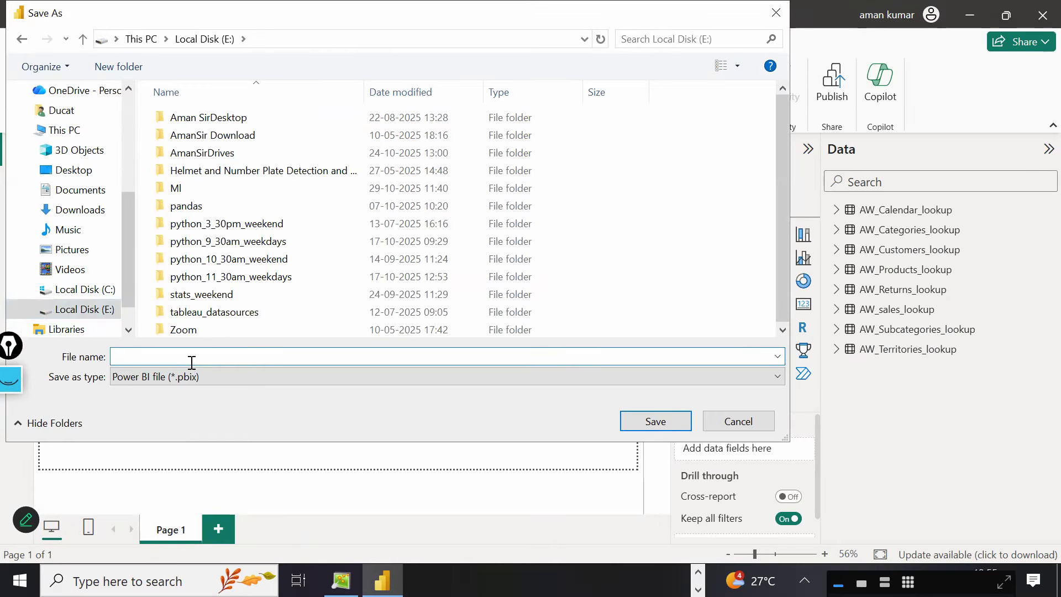
type("power_bi_122pm_weekdays")
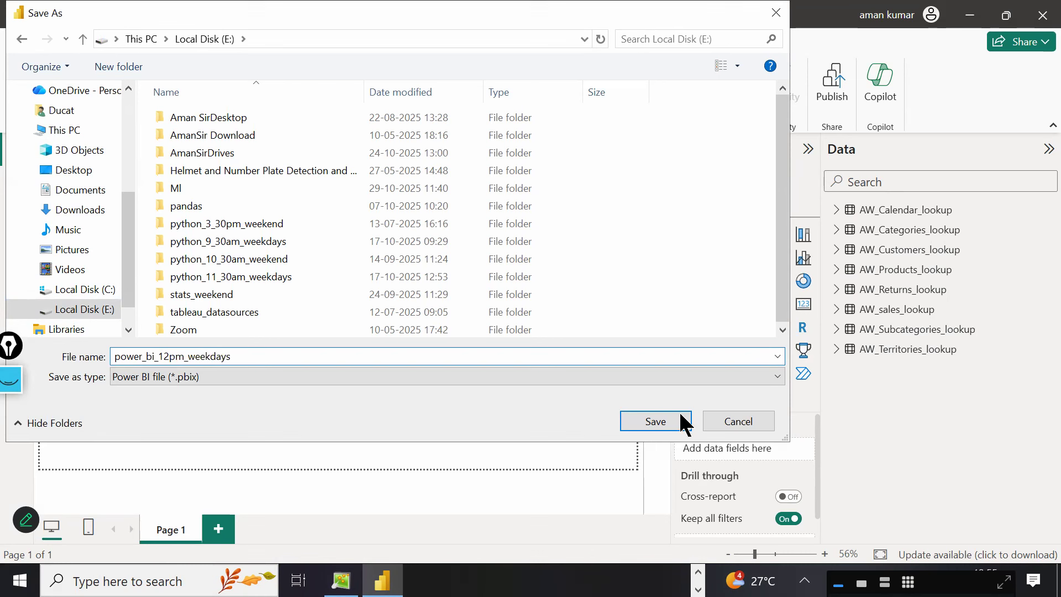
left_click(682, 421)
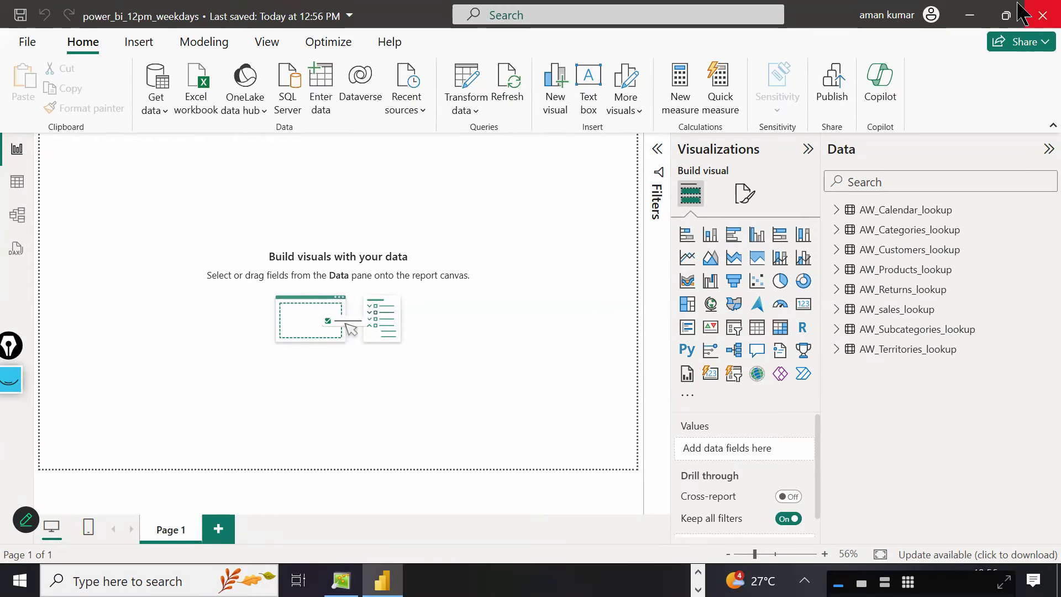
Minimize the saved report's window and the other open window to show the desktop.
left_click(965, 15)
left_click(960, 13)
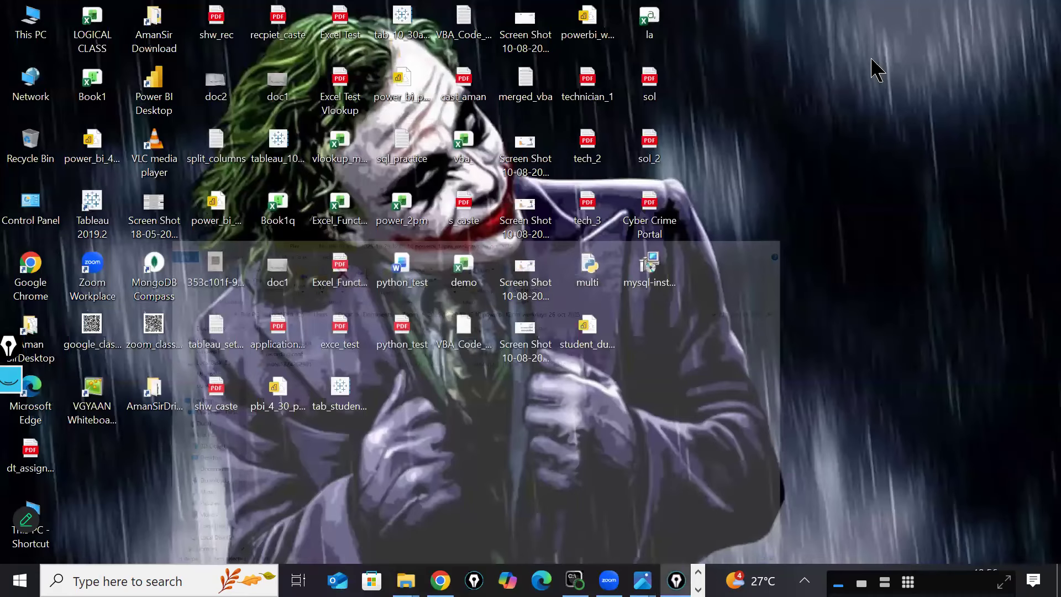
key("Return")
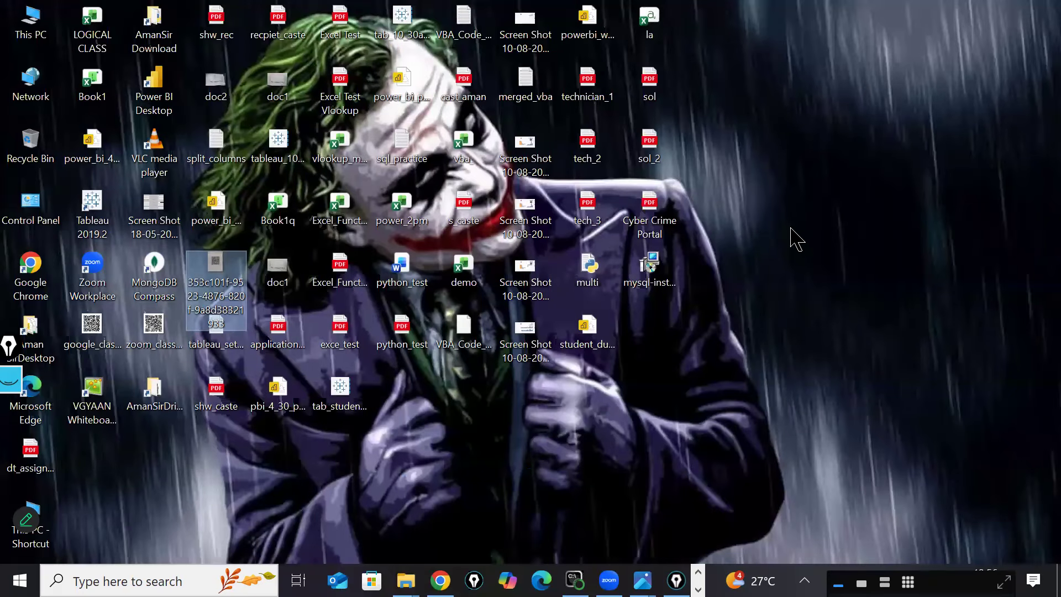